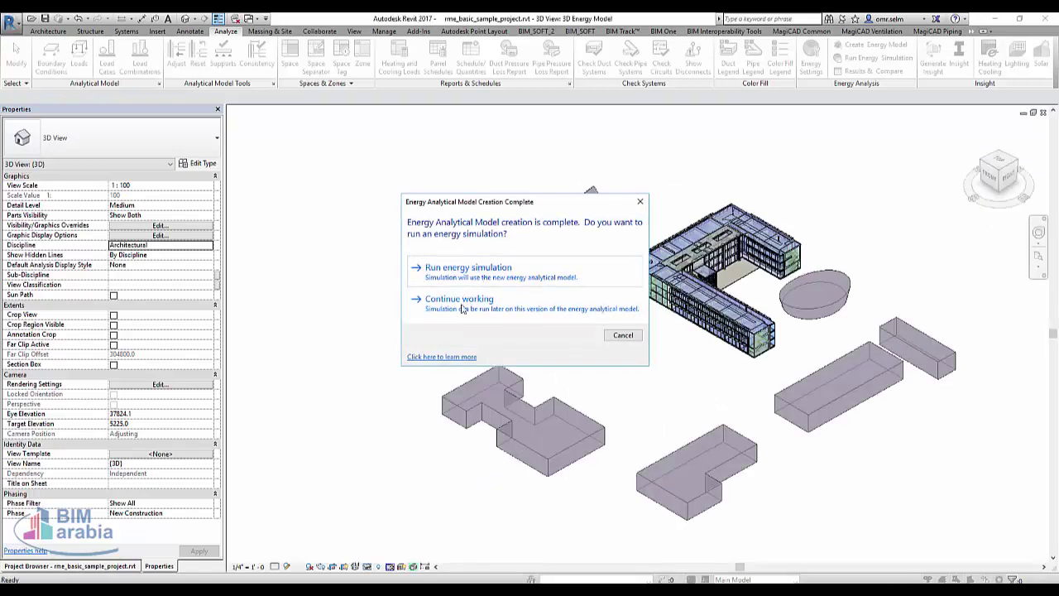
Open the energy simulation run settings, check the existing Green Building Studio projects, and choose Create New for the project
{"action": "left_click", "coordinate": [430, 298]}
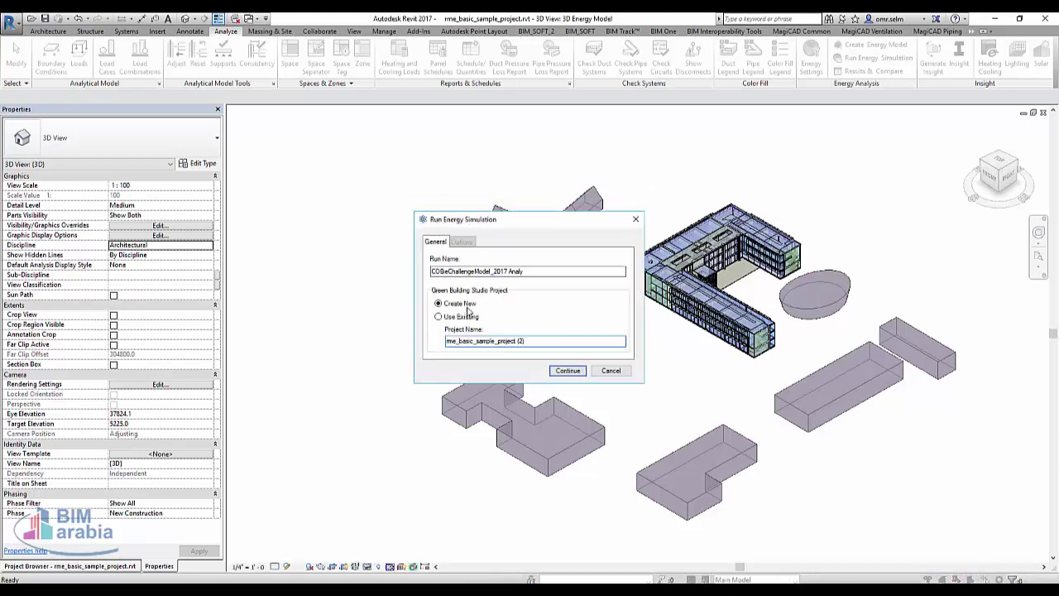
{"action": "left_click", "coordinate": [469, 317]}
{"action": "left_click", "coordinate": [465, 340]}
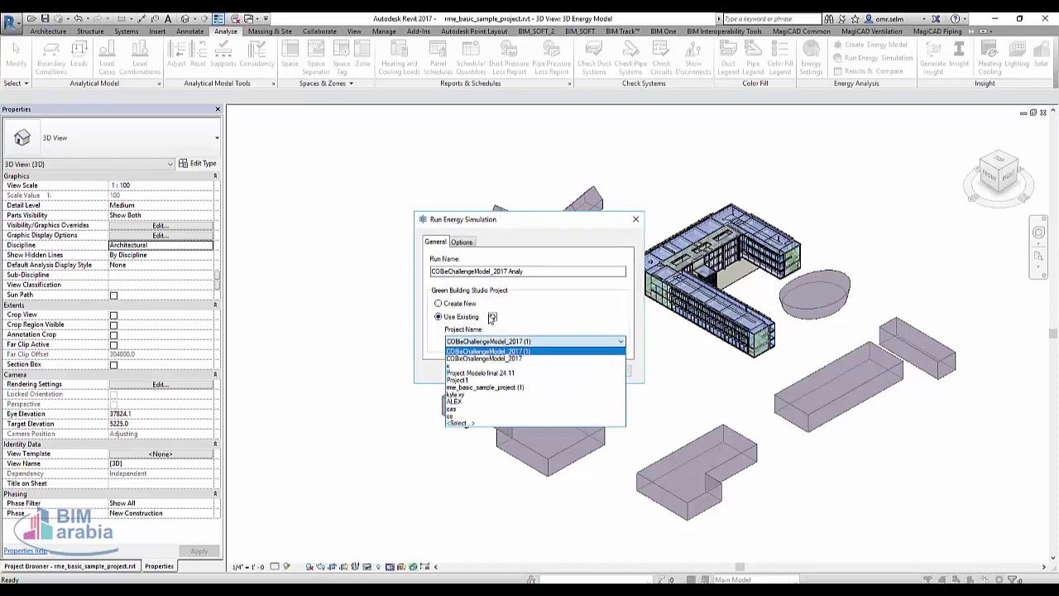
{"action": "left_click", "coordinate": [492, 317]}
{"action": "left_click", "coordinate": [492, 317]}
{"action": "left_click", "coordinate": [439, 303]}
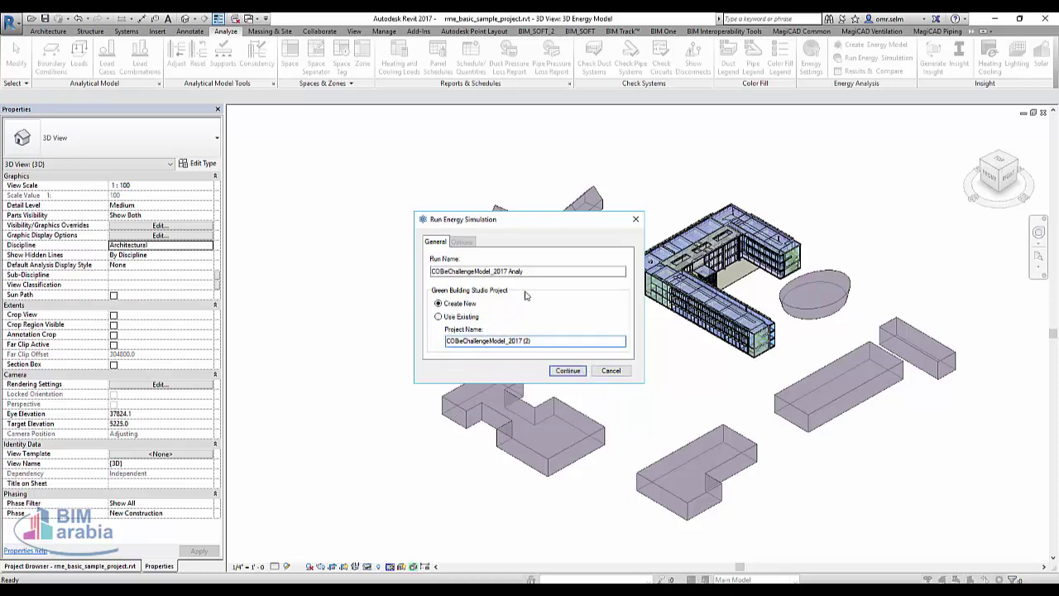
Replace the simulation's run name with a short new name and continue with the energy simulation
{"action": "left_click_drag", "start_coordinate": [525, 271], "coordinate": [633, 275]}
{"action": "left_click", "coordinate": [491, 271]}
{"action": "key", "text": "BackSpace"}
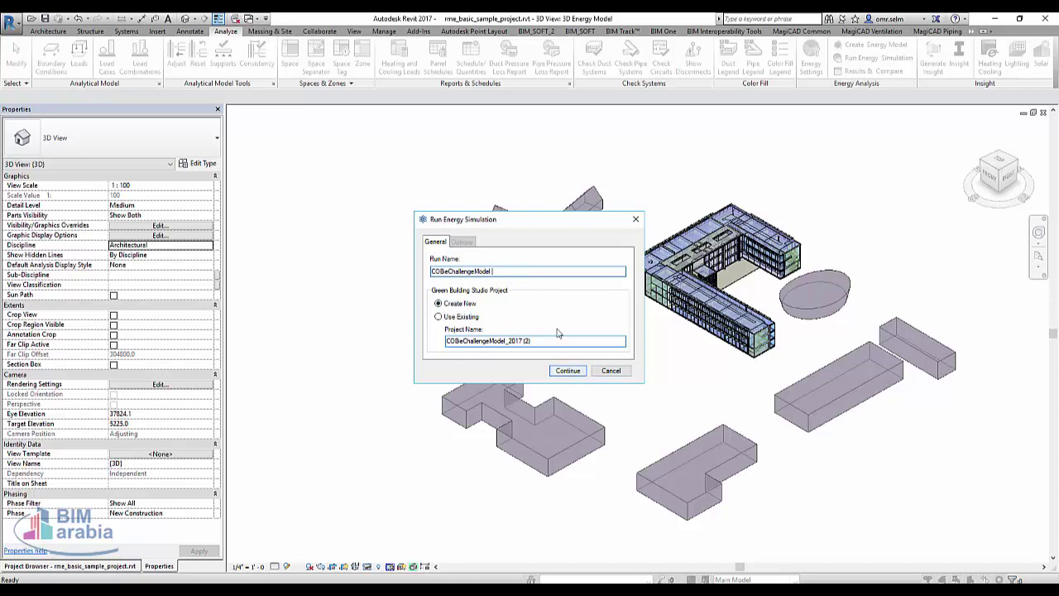
{"action": "left_click_drag", "start_coordinate": [497, 271], "coordinate": [316, 261]}
{"action": "type", "text": "demo"}
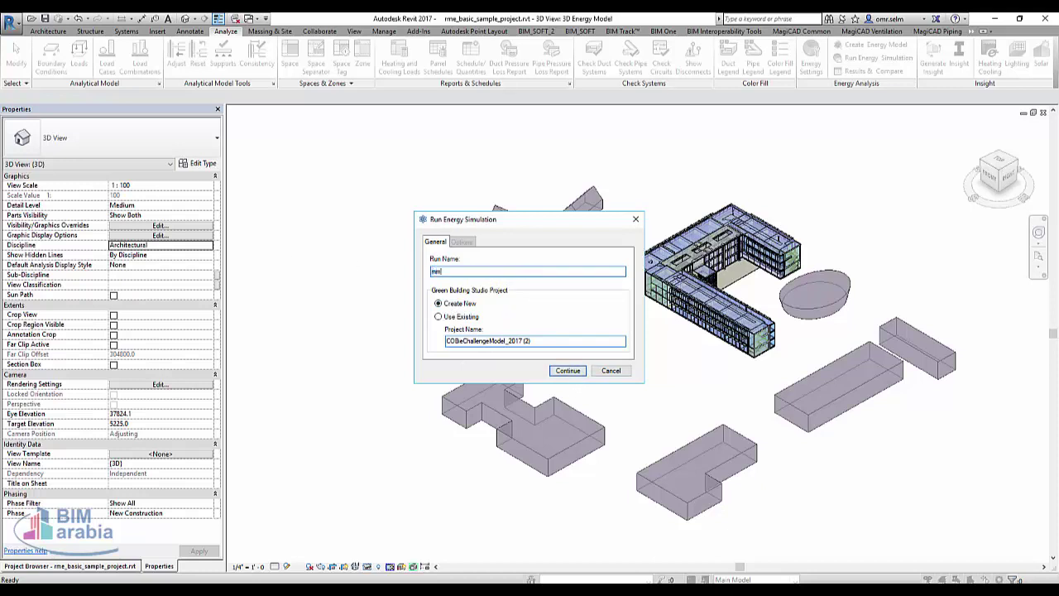
{"action": "left_click", "coordinate": [561, 374]}
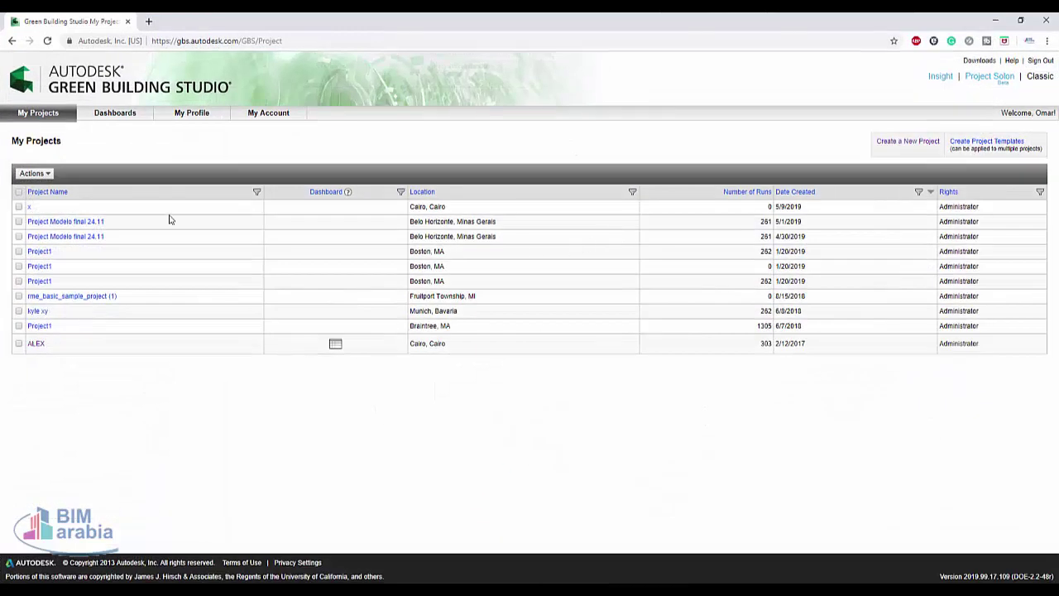
In Green Building Studio in the browser, open Project Modelo final 24.11 and examine the member rights Manager, Add Runs and Download & Read-Only
{"action": "left_click", "coordinate": [58, 222]}
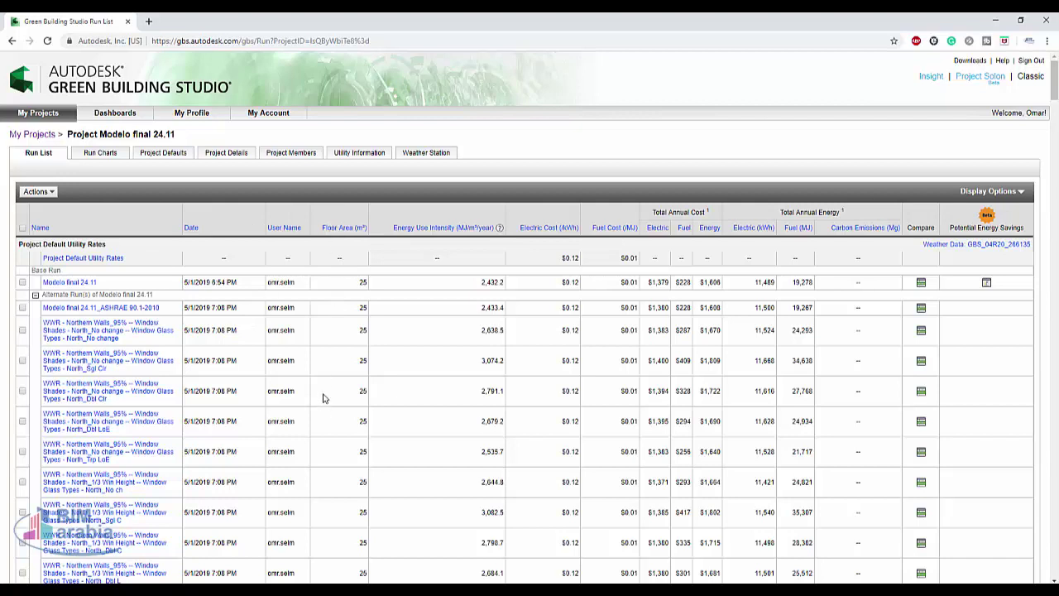
{"action": "left_click", "coordinate": [292, 156]}
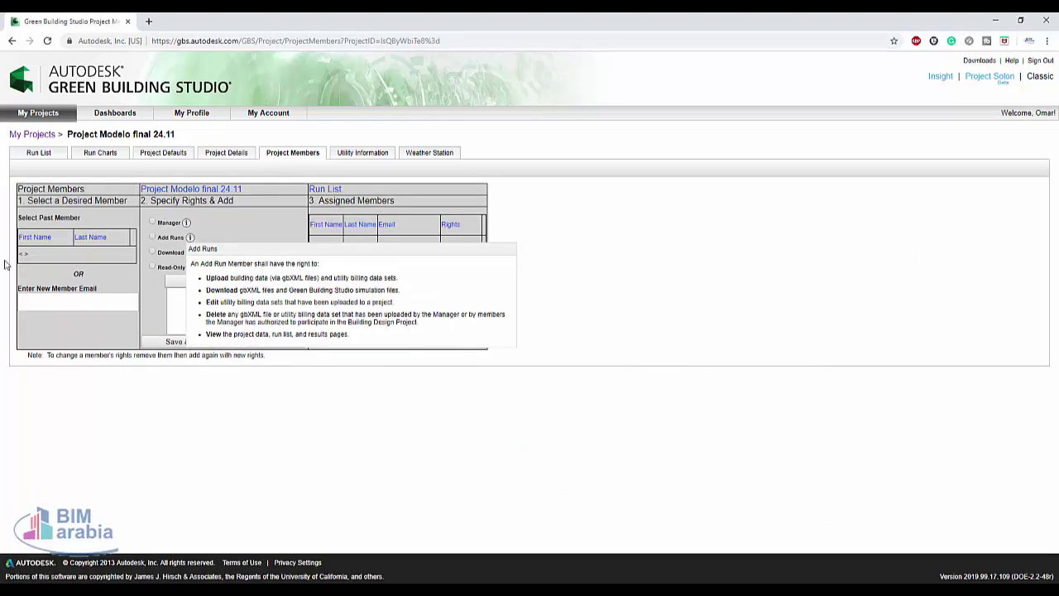
{"action": "left_click", "coordinate": [56, 303]}
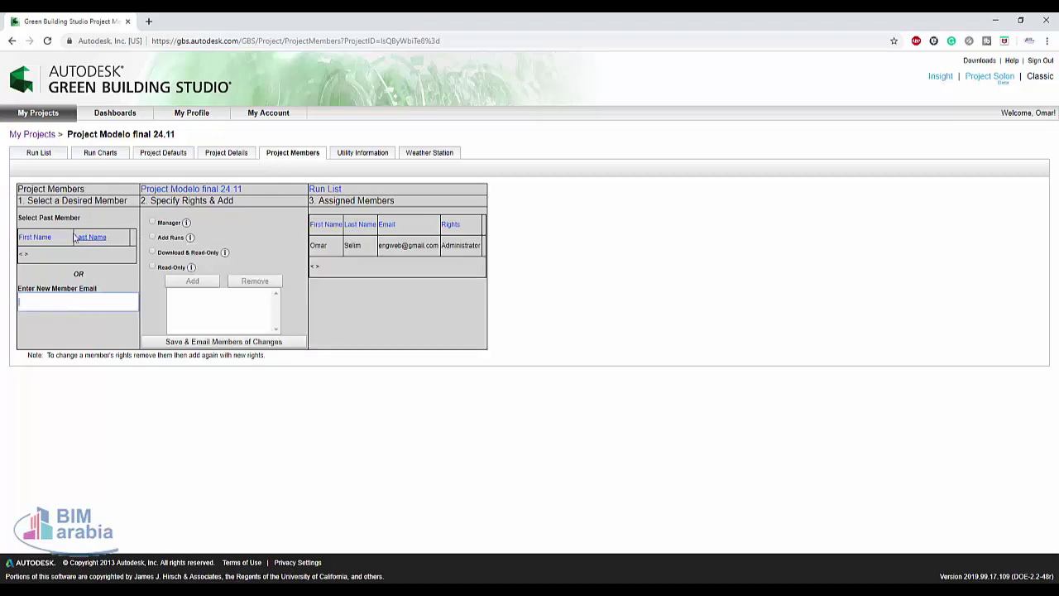
{"action": "left_click", "coordinate": [151, 222]}
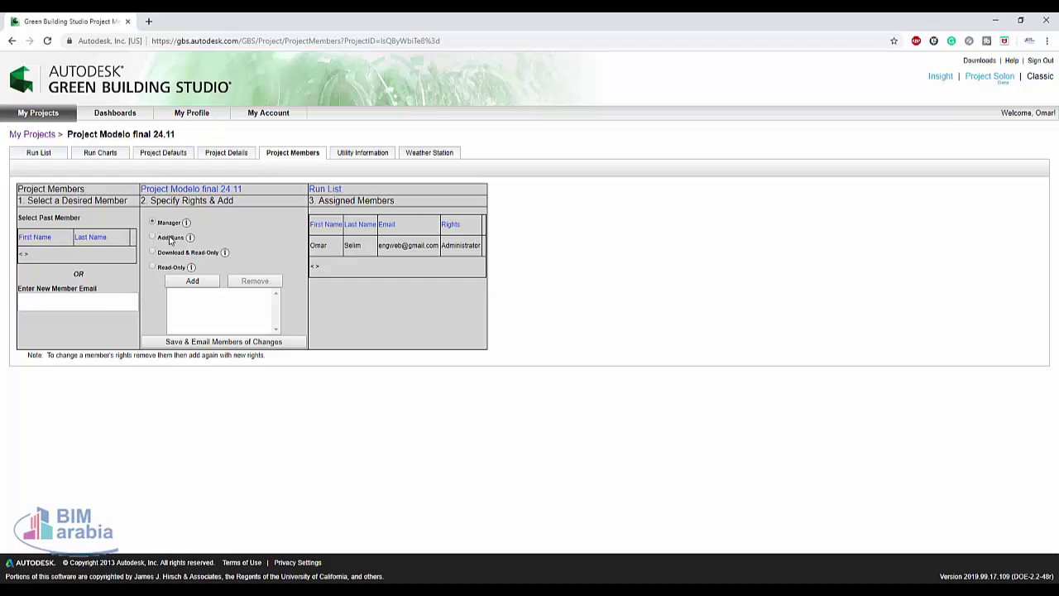
{"action": "mouse_move", "coordinate": [190, 237]}
{"action": "left_click", "coordinate": [155, 238]}
{"action": "left_click", "coordinate": [154, 252]}
{"action": "mouse_move", "coordinate": [226, 255]}
Display the monthly run charts for the Northern Walls_95% run with 1/3 Win Height window shades and the North_No ch glass type
{"action": "left_click", "coordinate": [101, 158]}
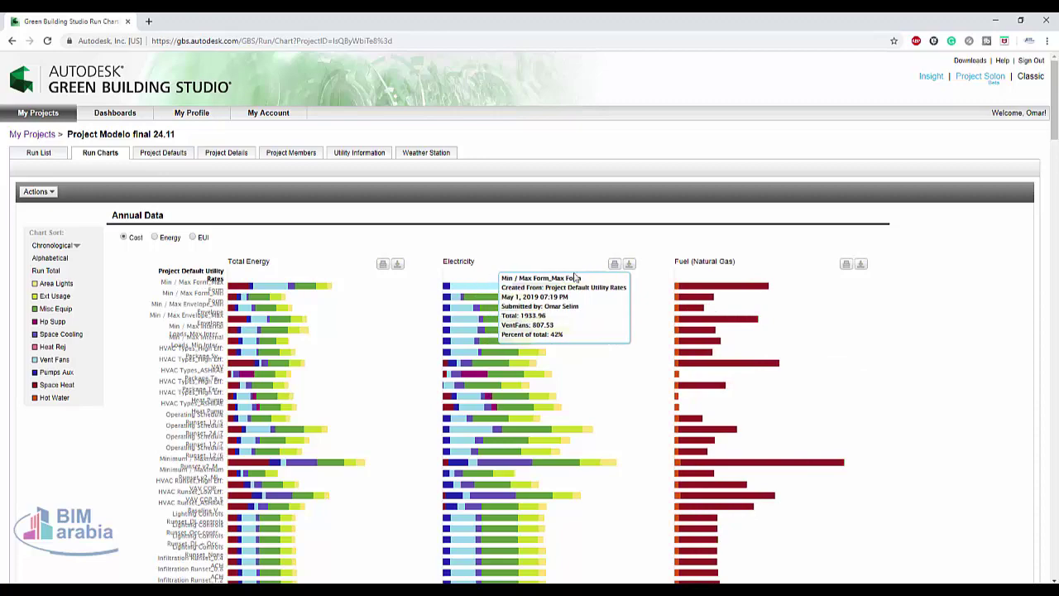
{"action": "scroll", "coordinate": [629, 414], "scroll_direction": "down", "scroll_amount": 3}
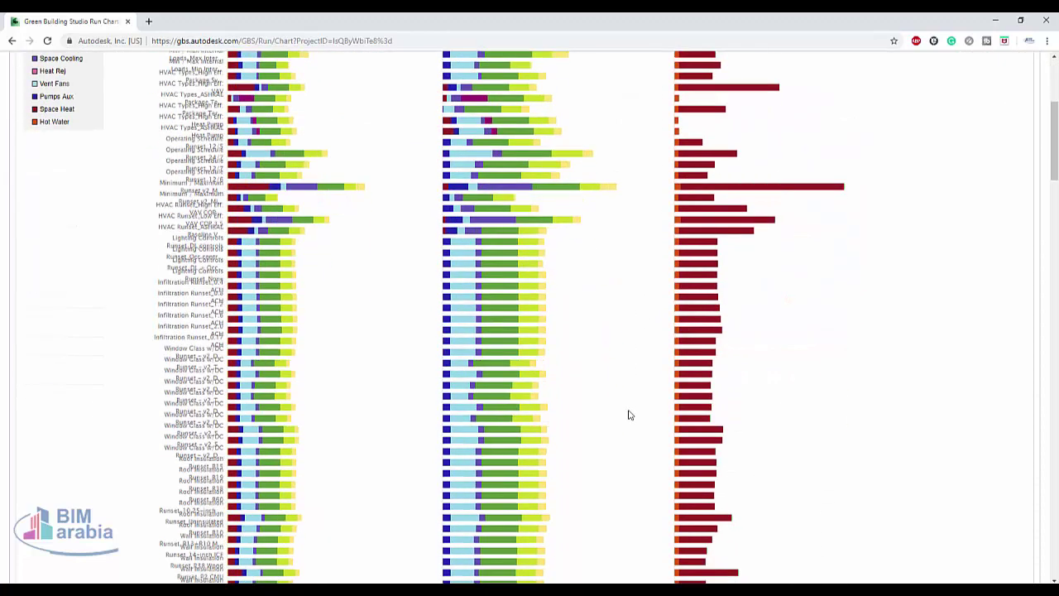
{"action": "scroll", "coordinate": [629, 415], "scroll_direction": "down", "scroll_amount": 20}
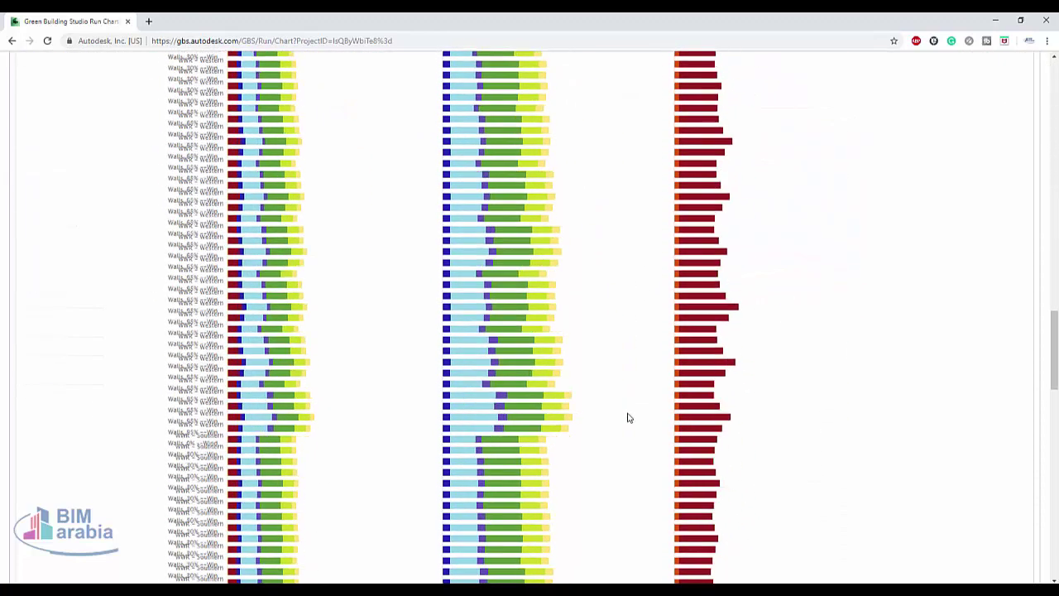
{"action": "scroll", "coordinate": [626, 423], "scroll_direction": "down", "scroll_amount": 10}
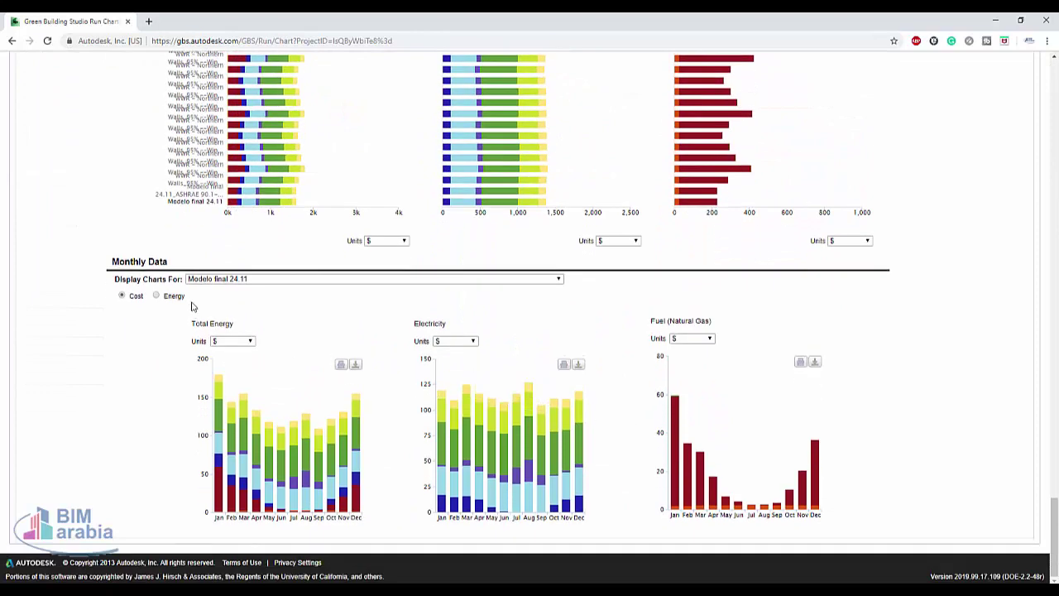
{"action": "left_click", "coordinate": [330, 279]}
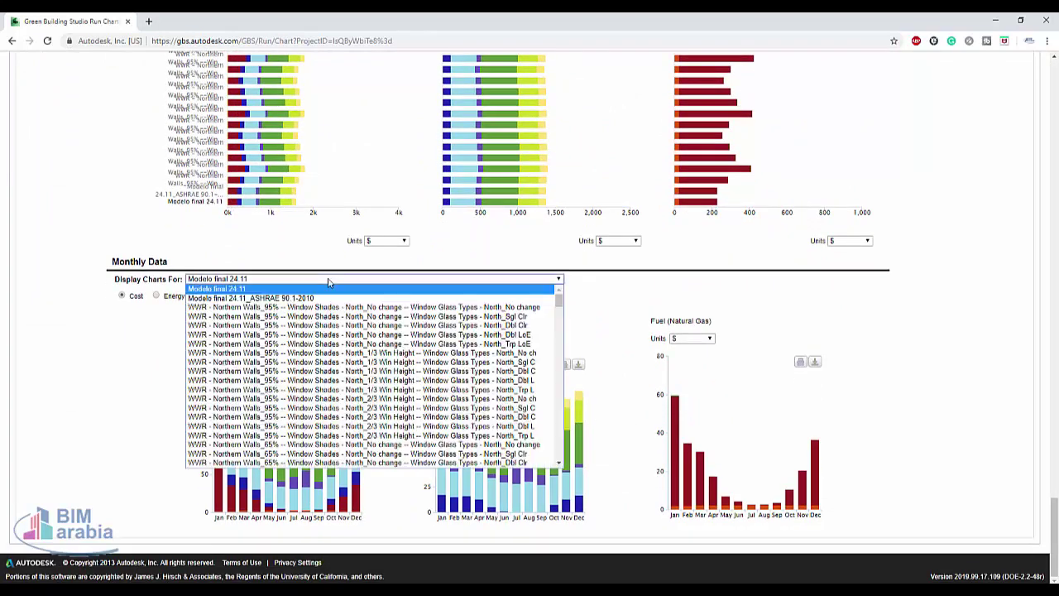
{"action": "left_click", "coordinate": [303, 352]}
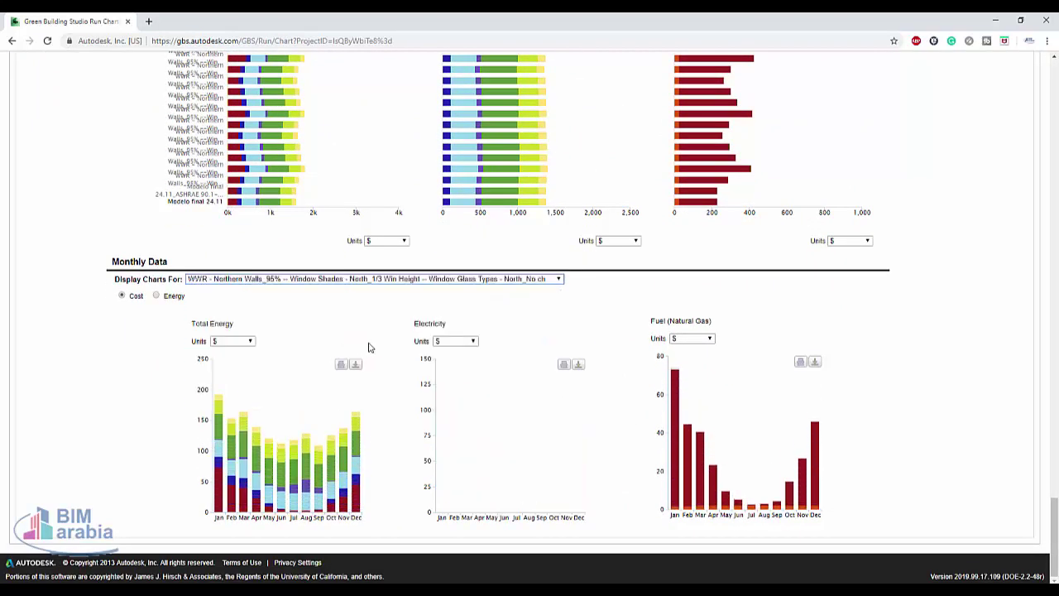
Try $ per ft² for the monthly Total Energy cost chart, and set its units to $ per m²
{"action": "left_click", "coordinate": [251, 341]}
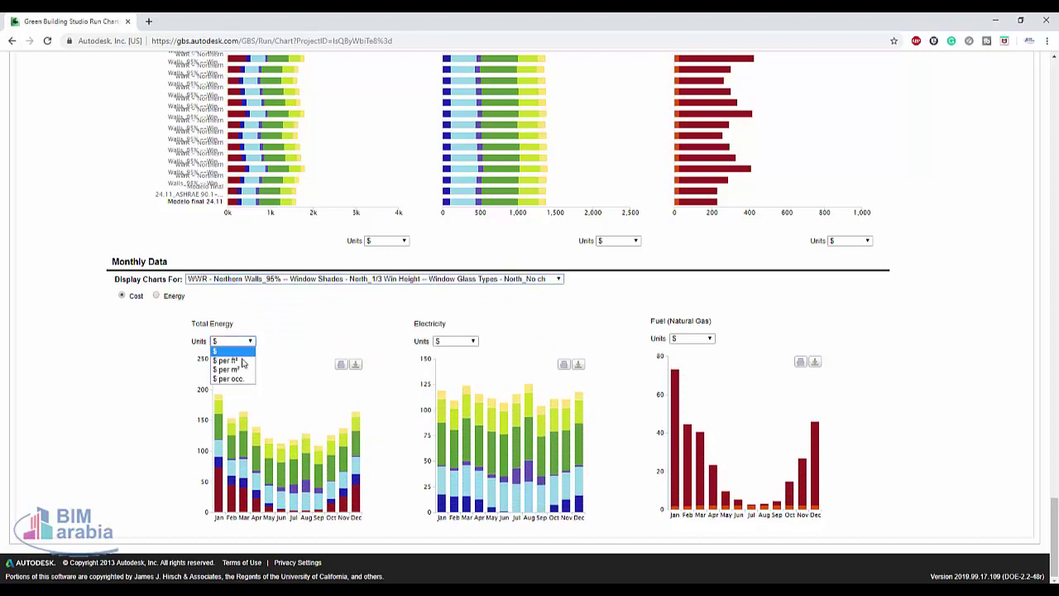
{"action": "left_click", "coordinate": [246, 361]}
{"action": "left_click", "coordinate": [250, 343]}
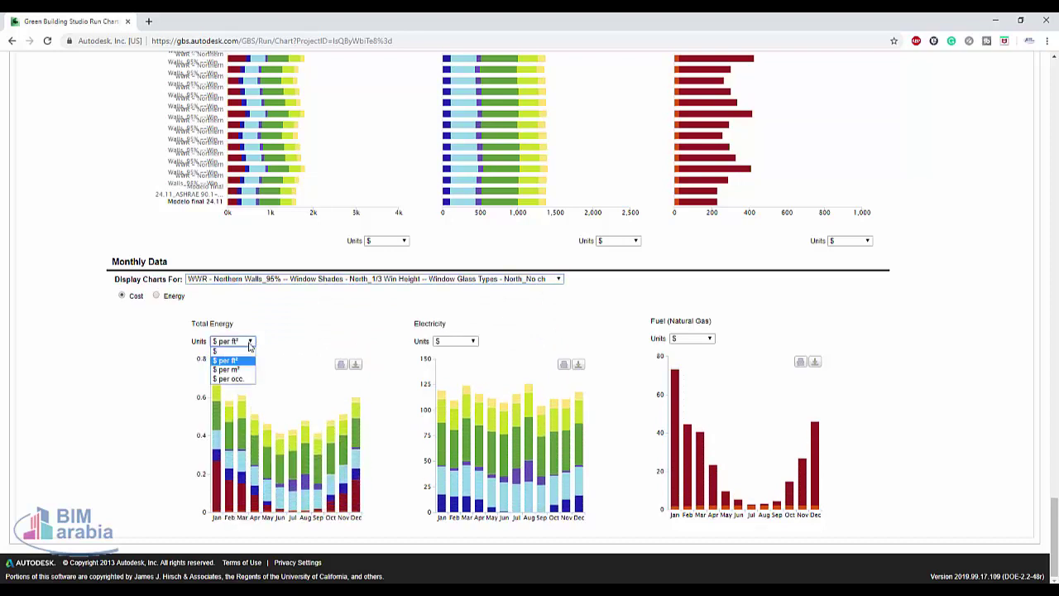
{"action": "left_click", "coordinate": [230, 370]}
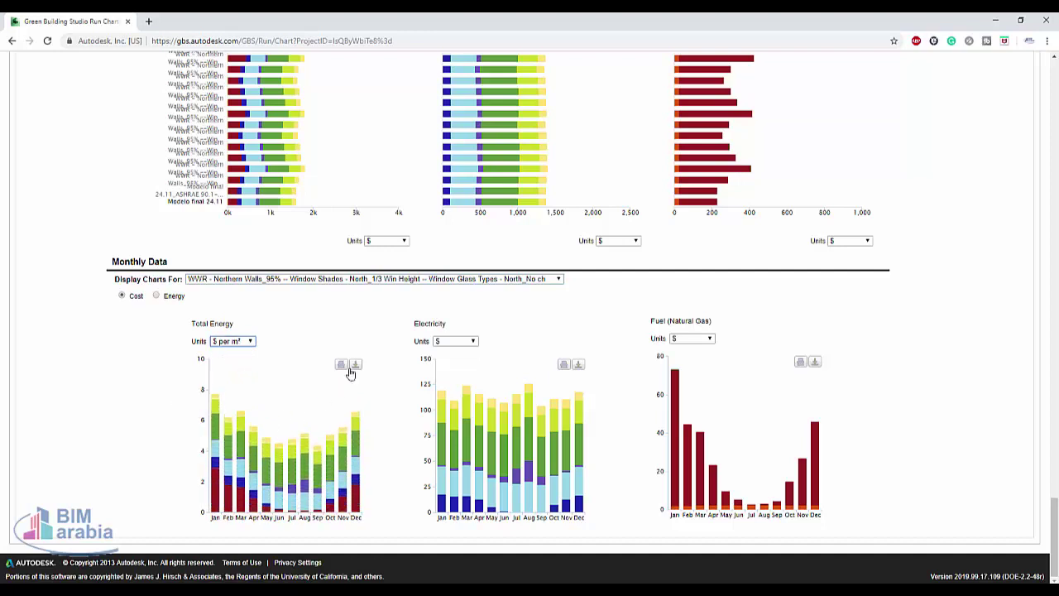
Switch the monthly and annual run charts to Energy and change the monthly Total Energy chart's units
{"action": "left_click", "coordinate": [155, 299]}
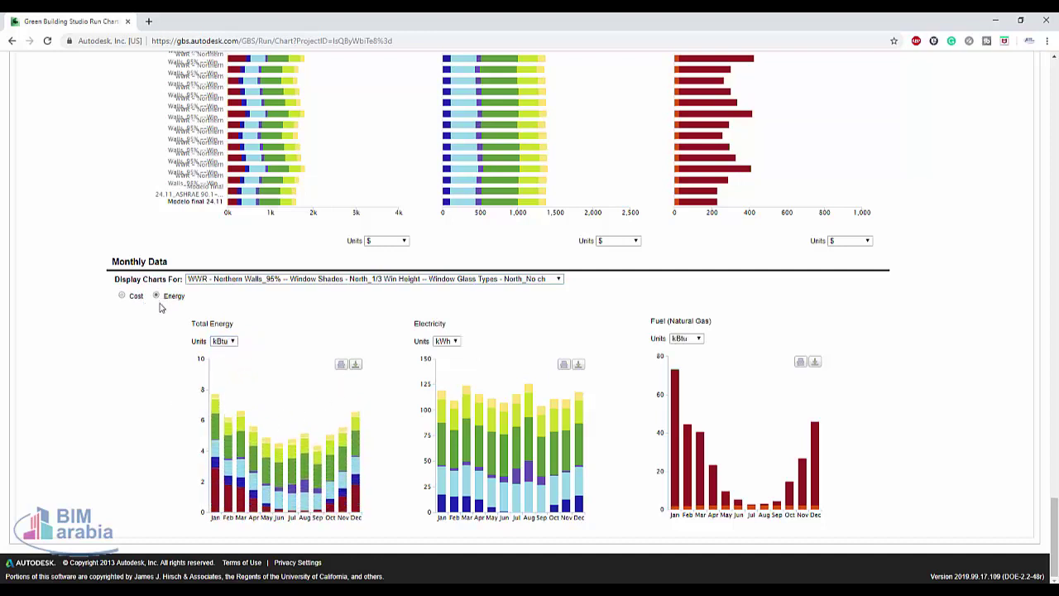
{"action": "left_click", "coordinate": [224, 341]}
{"action": "left_click", "coordinate": [224, 369]}
{"action": "scroll", "coordinate": [362, 426], "scroll_direction": "up", "scroll_amount": 10}
{"action": "scroll", "coordinate": [368, 431], "scroll_direction": "up", "scroll_amount": 10}
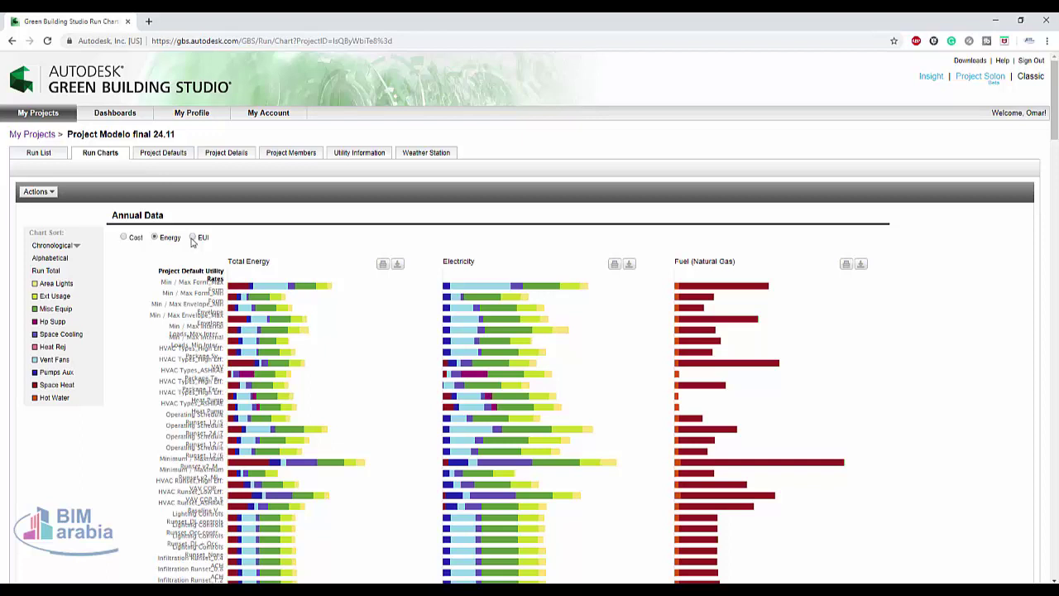
Review the project defaults for Building, Spaces and Zones, and enable the Cooling On Setpoint zone default
{"action": "left_click", "coordinate": [165, 156]}
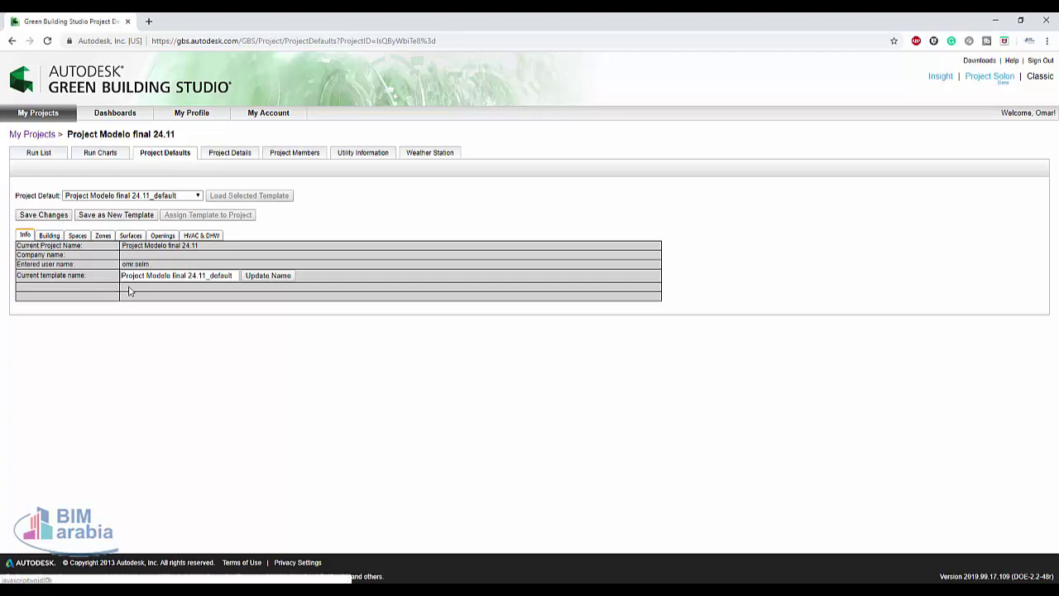
{"action": "left_click", "coordinate": [49, 236]}
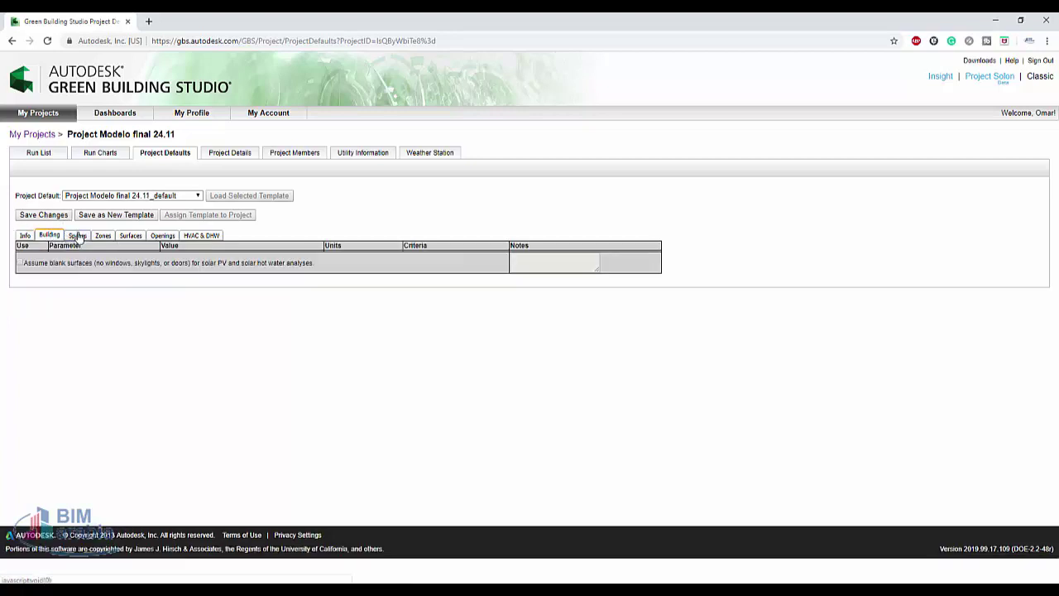
{"action": "left_click", "coordinate": [77, 236]}
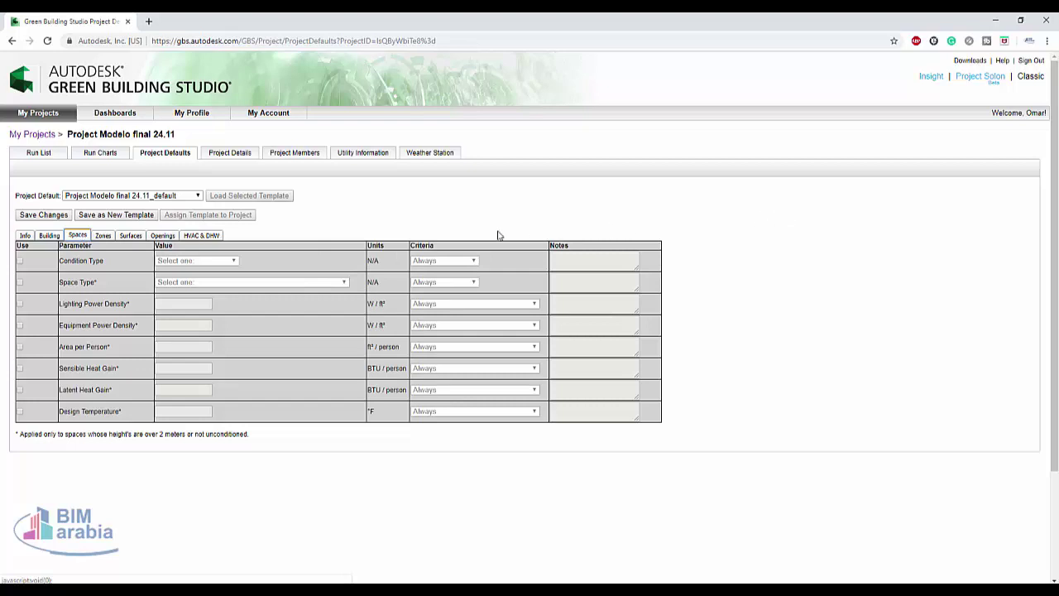
{"action": "left_click", "coordinate": [103, 236]}
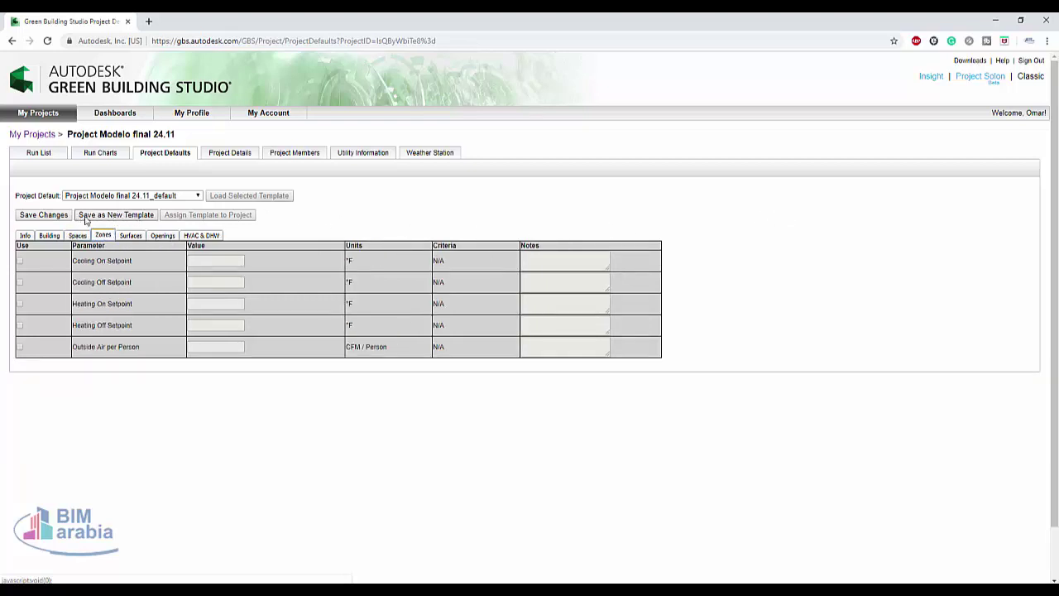
{"action": "left_click", "coordinate": [20, 261]}
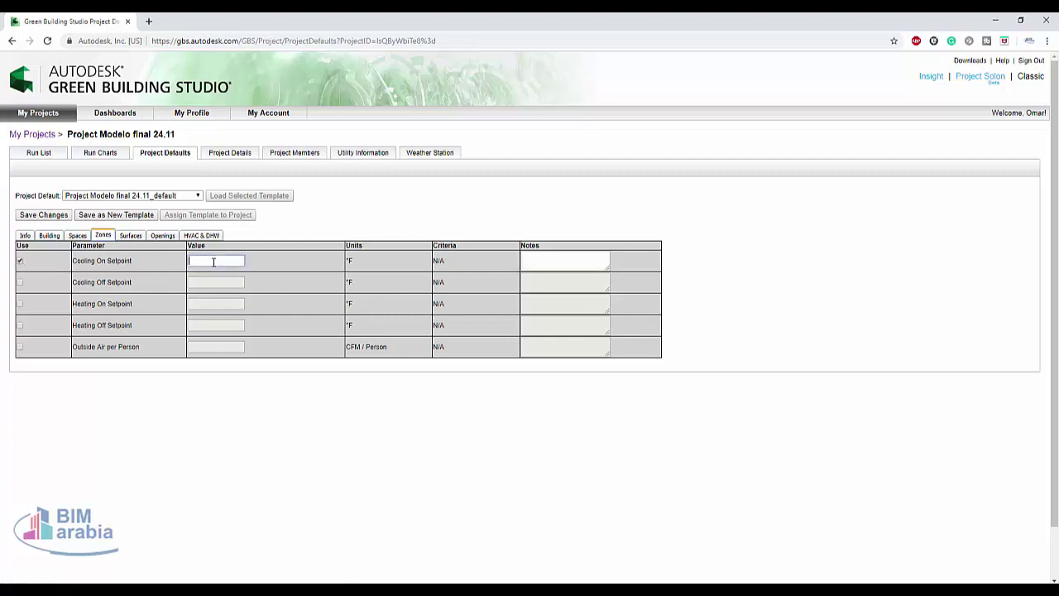
Enable the building default that assumes blank surfaces for solar PV and solar hot water analyses
{"action": "left_click", "coordinate": [25, 236]}
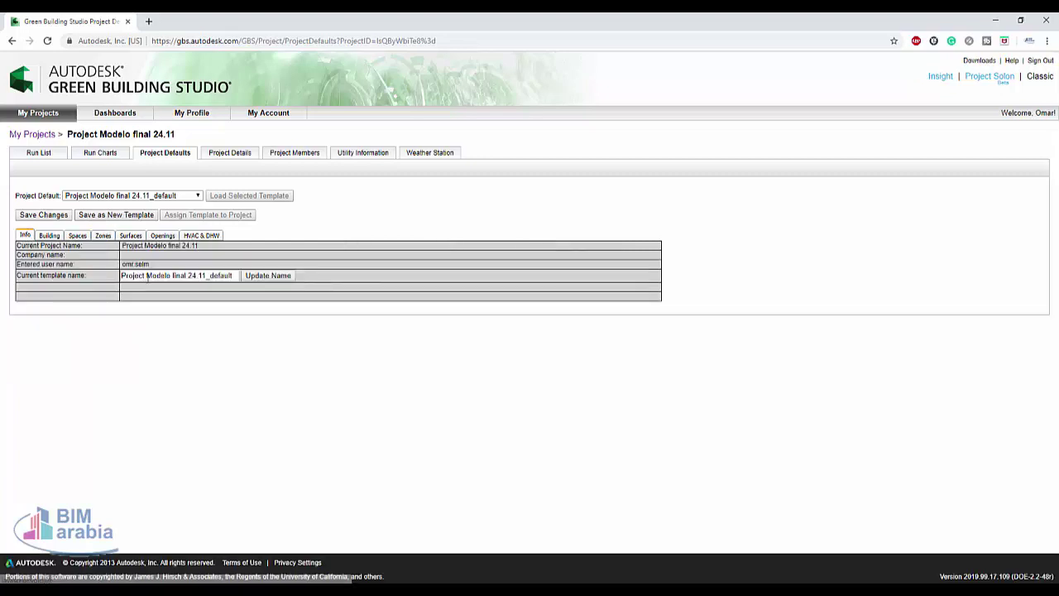
{"action": "left_click", "coordinate": [49, 235]}
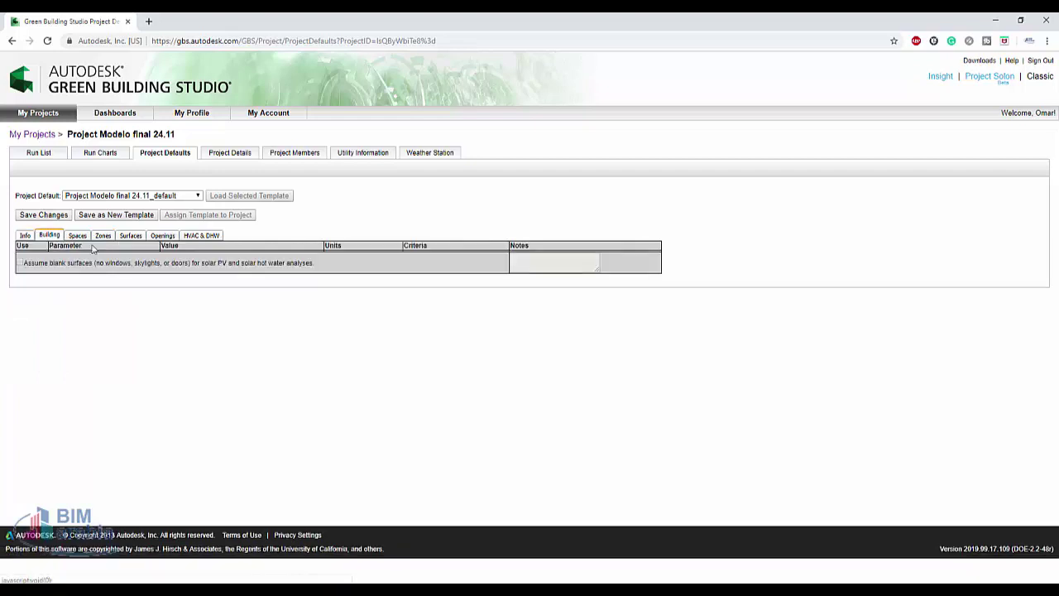
{"action": "left_click", "coordinate": [20, 263]}
Enable the Condition Type default for spaces and set it to Heated and Cooled
{"action": "left_click", "coordinate": [77, 236]}
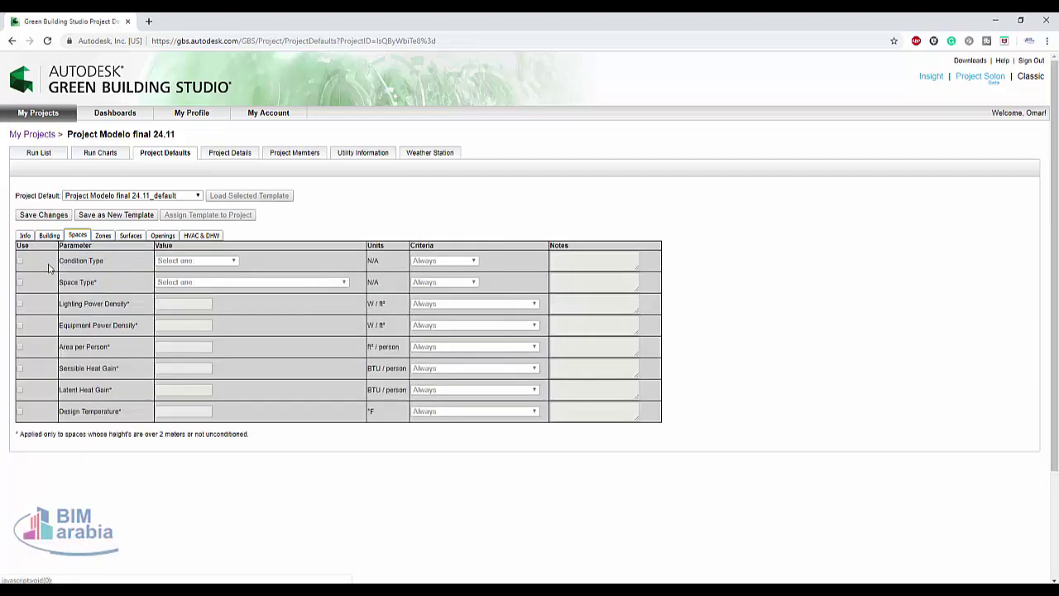
{"action": "left_click", "coordinate": [19, 262]}
{"action": "left_click", "coordinate": [192, 260]}
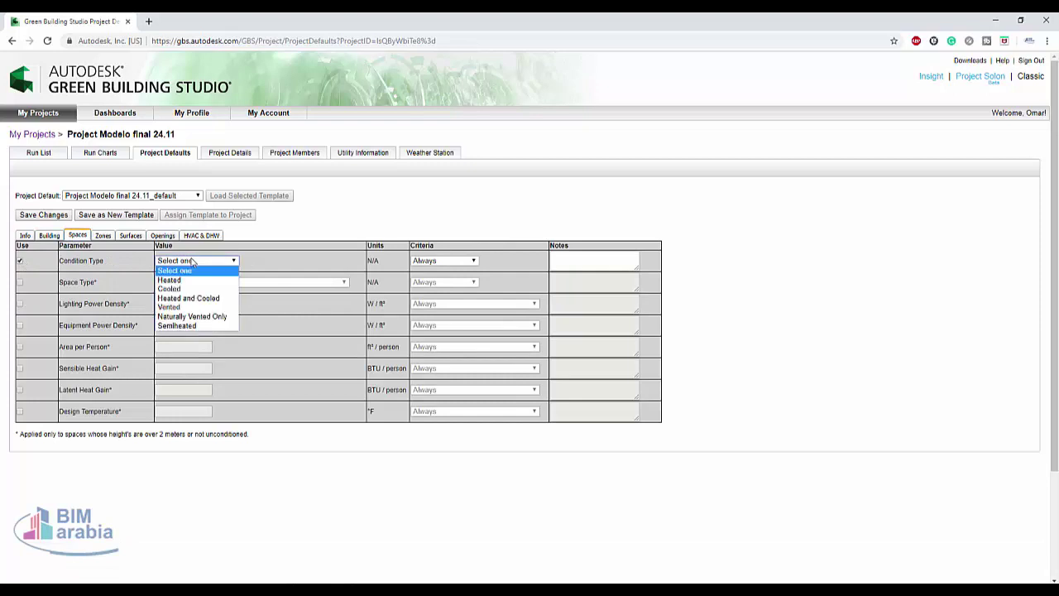
{"action": "left_click", "coordinate": [189, 282]}
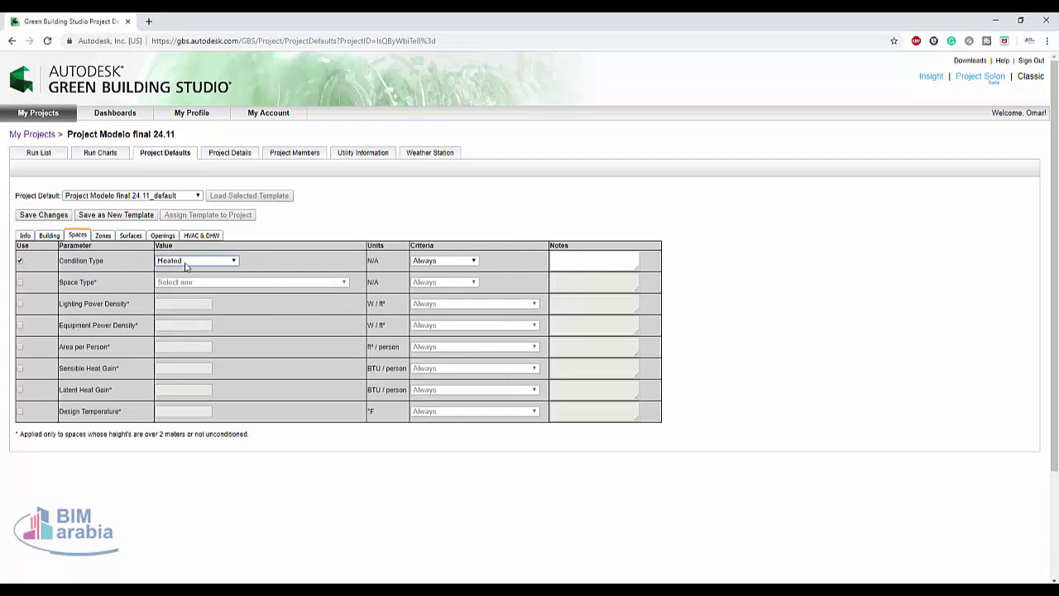
{"action": "left_click", "coordinate": [188, 263]}
{"action": "left_click", "coordinate": [189, 298]}
Enable the Space Type default as AirOrTrainOrBusBaggageArea with the criteria Only if undefined, and activate its notes field
{"action": "left_click", "coordinate": [20, 282]}
{"action": "left_click", "coordinate": [203, 284]}
{"action": "left_click", "coordinate": [207, 319]}
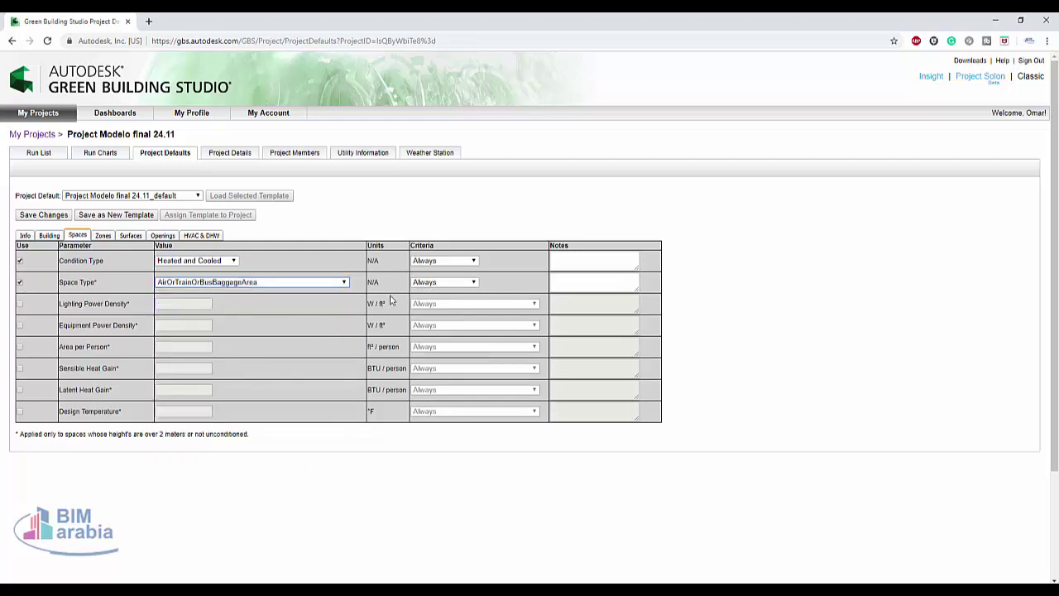
{"action": "left_click", "coordinate": [442, 283]}
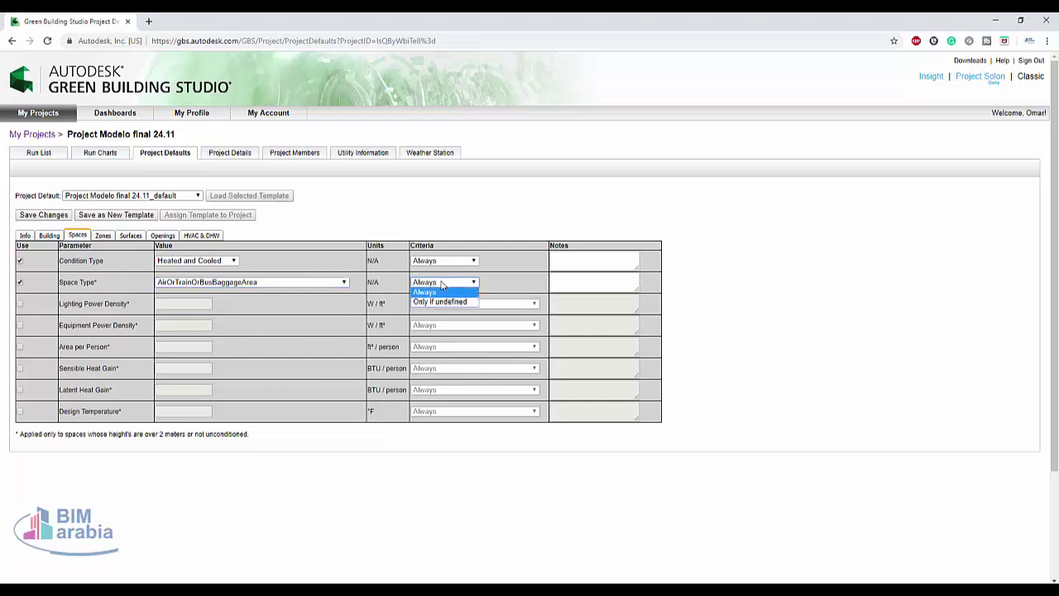
{"action": "left_click", "coordinate": [438, 303]}
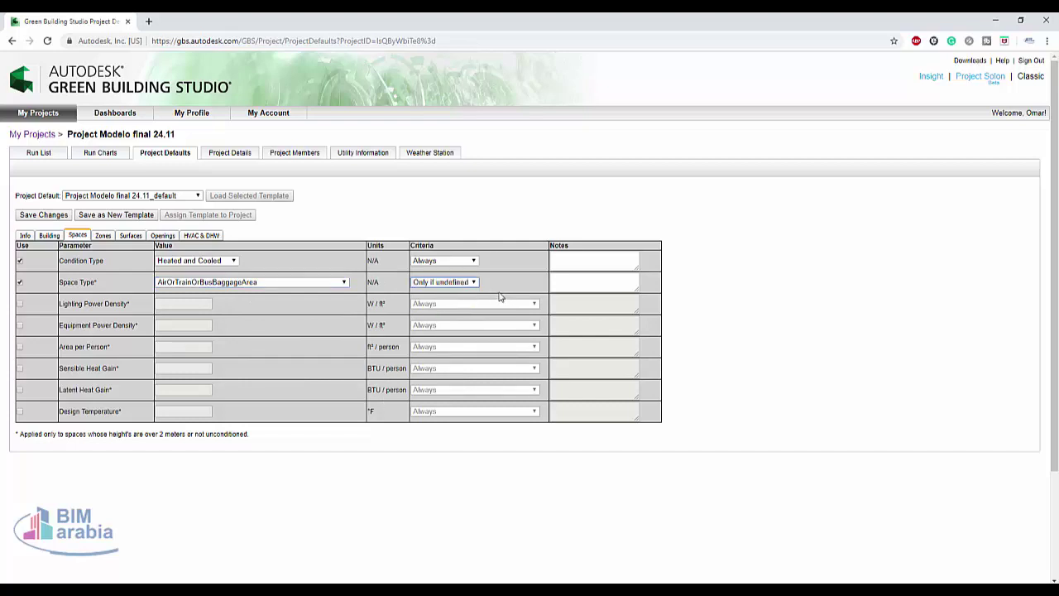
{"action": "left_click", "coordinate": [599, 279]}
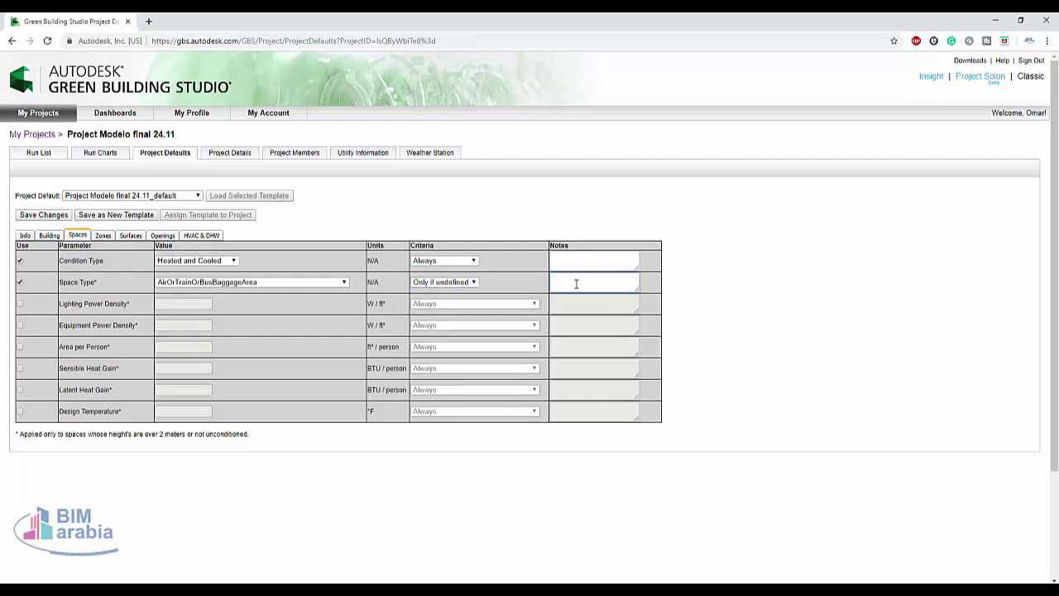
Review the project's details, including the Schedule information, then its members and default utility rates
{"action": "left_click", "coordinate": [226, 157]}
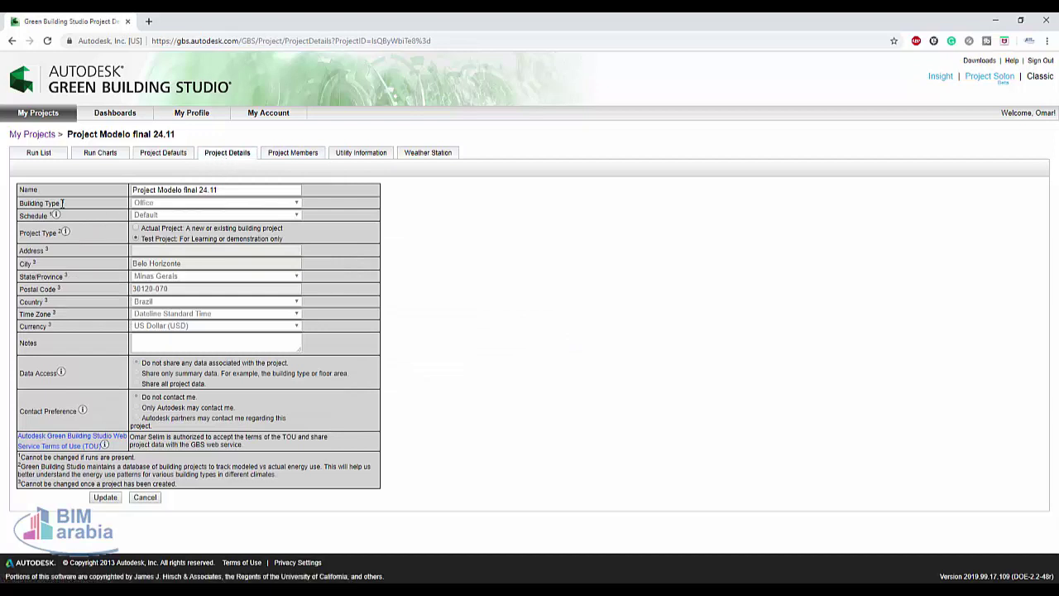
{"action": "left_click", "coordinate": [56, 214]}
{"action": "left_click", "coordinate": [314, 160]}
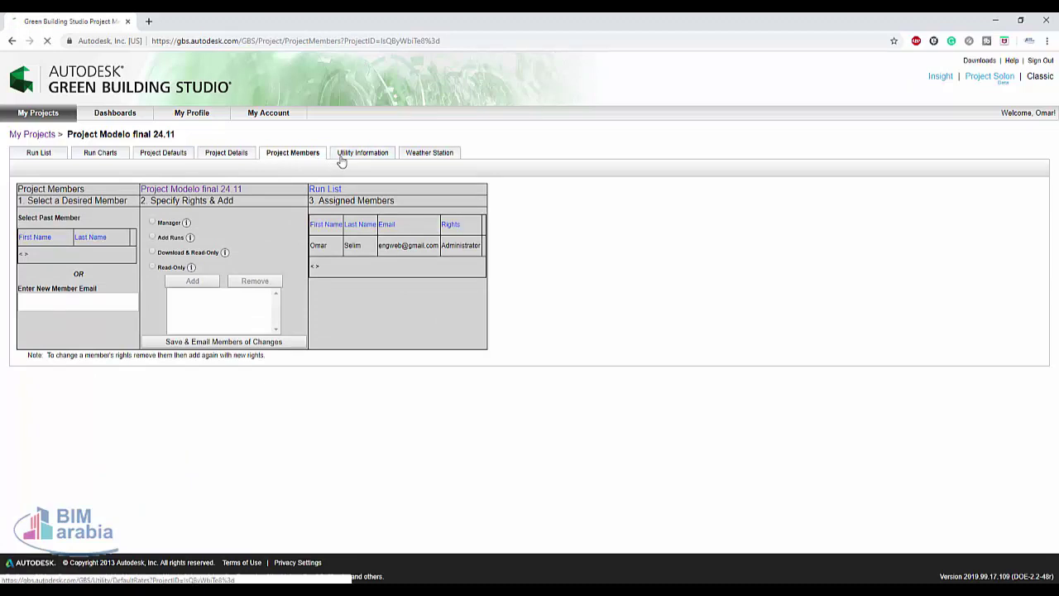
{"action": "left_click", "coordinate": [342, 160]}
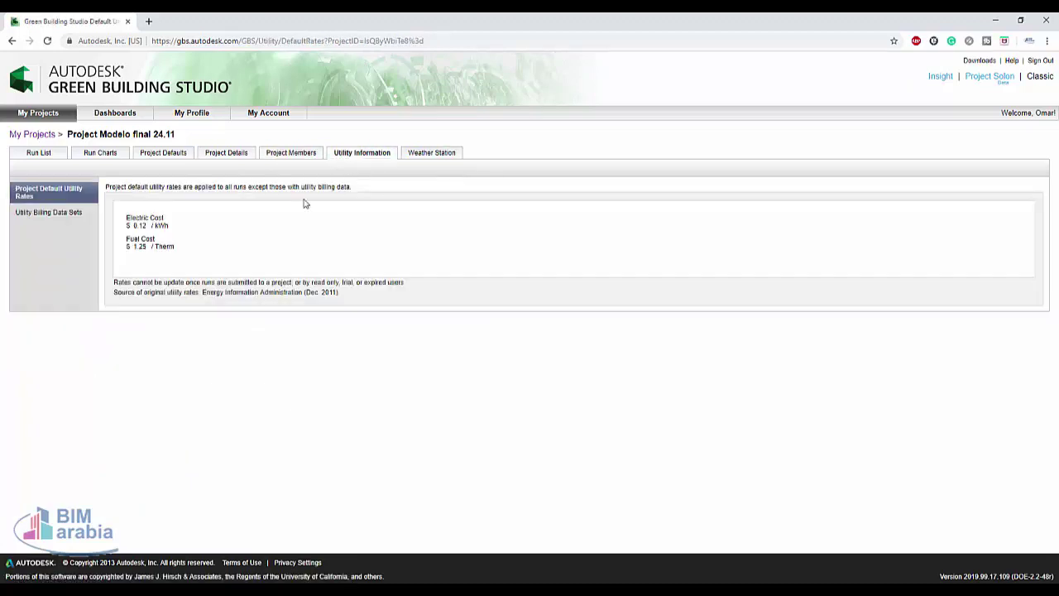
Examine the weather station summary, from the degree day and design condition tables to the wind rose, humidity and radiation charts
{"action": "left_click", "coordinate": [450, 154]}
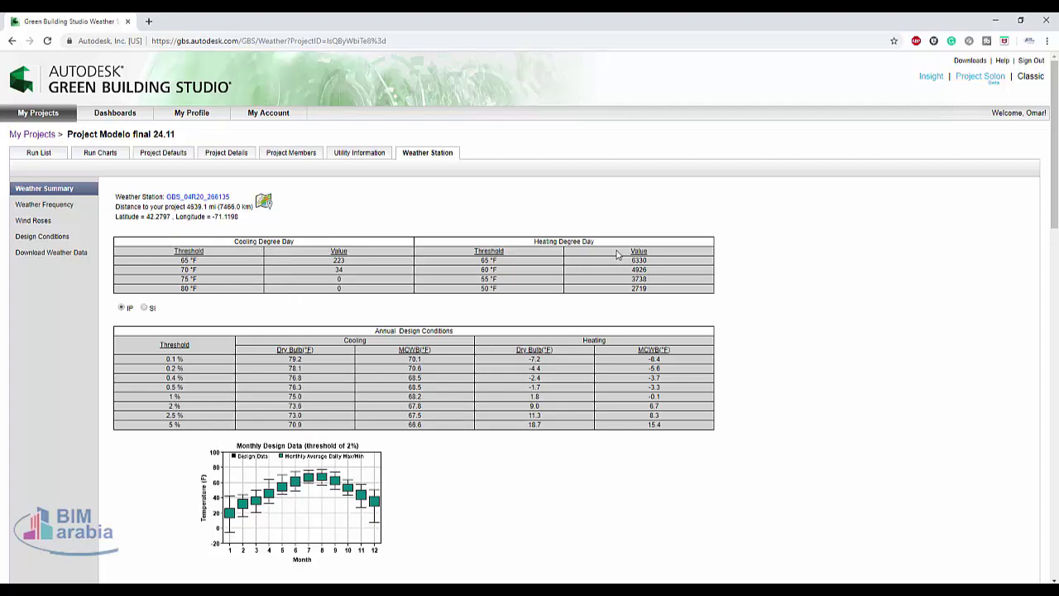
{"action": "scroll", "coordinate": [150, 354], "scroll_direction": "down", "scroll_amount": 10}
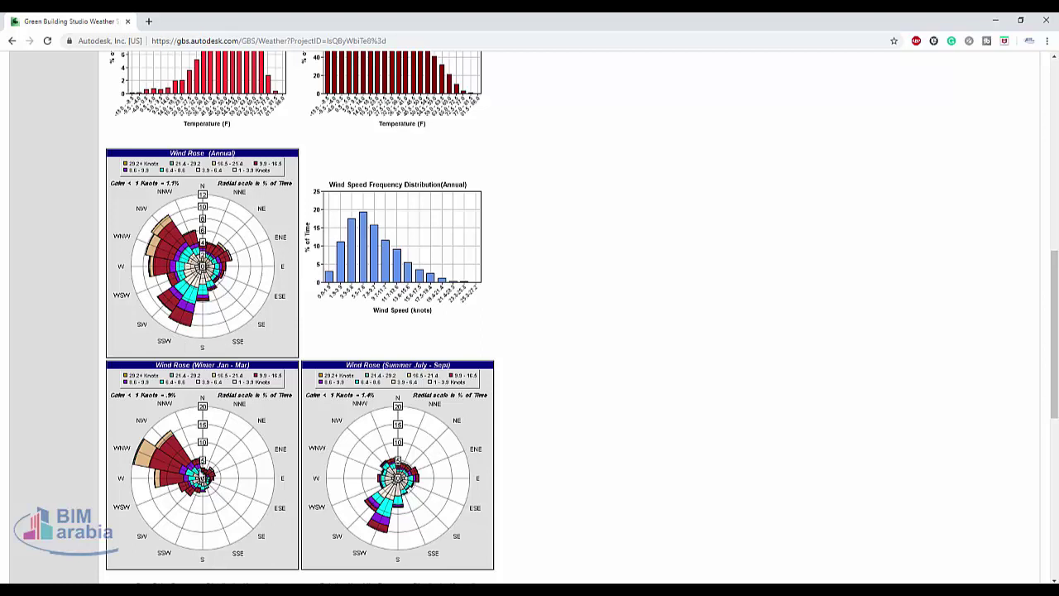
{"action": "scroll", "coordinate": [206, 472], "scroll_direction": "down", "scroll_amount": 2}
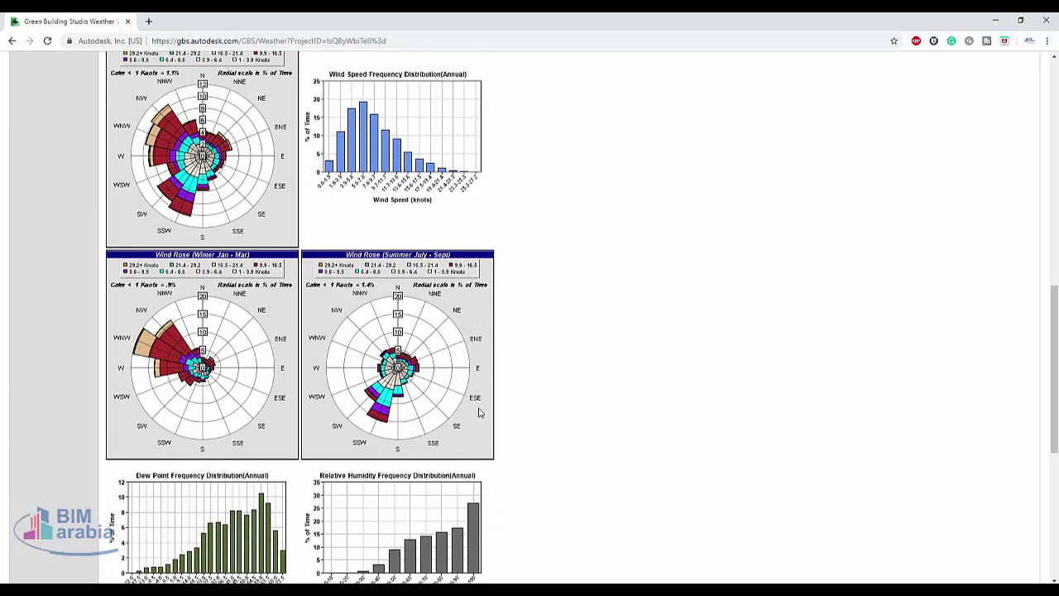
{"action": "scroll", "coordinate": [478, 412], "scroll_direction": "down", "scroll_amount": 3}
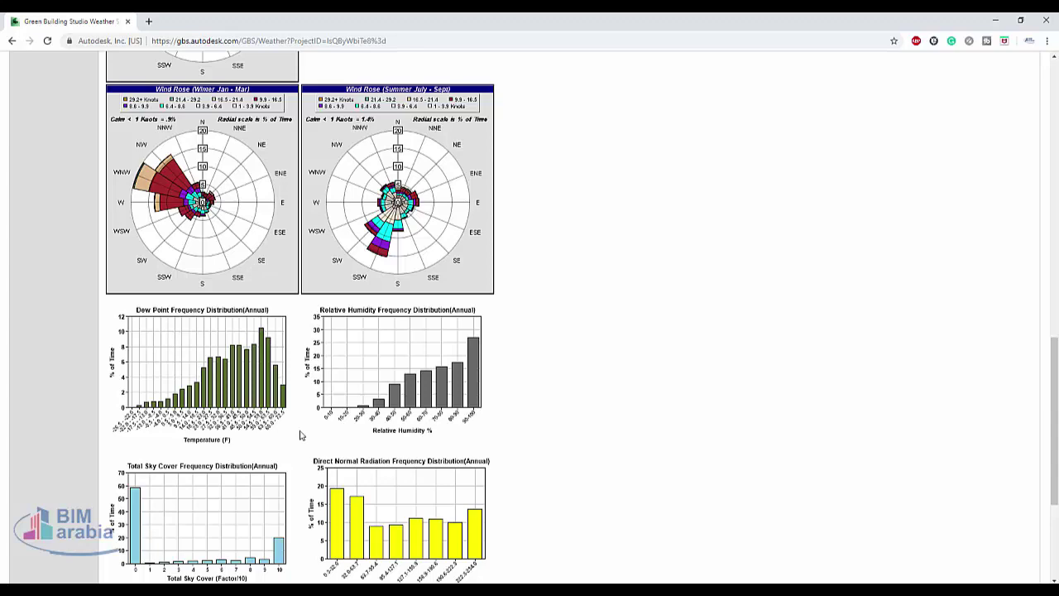
{"action": "scroll", "coordinate": [302, 436], "scroll_direction": "down", "scroll_amount": 4}
{"action": "scroll", "coordinate": [301, 436], "scroll_direction": "up", "scroll_amount": 20}
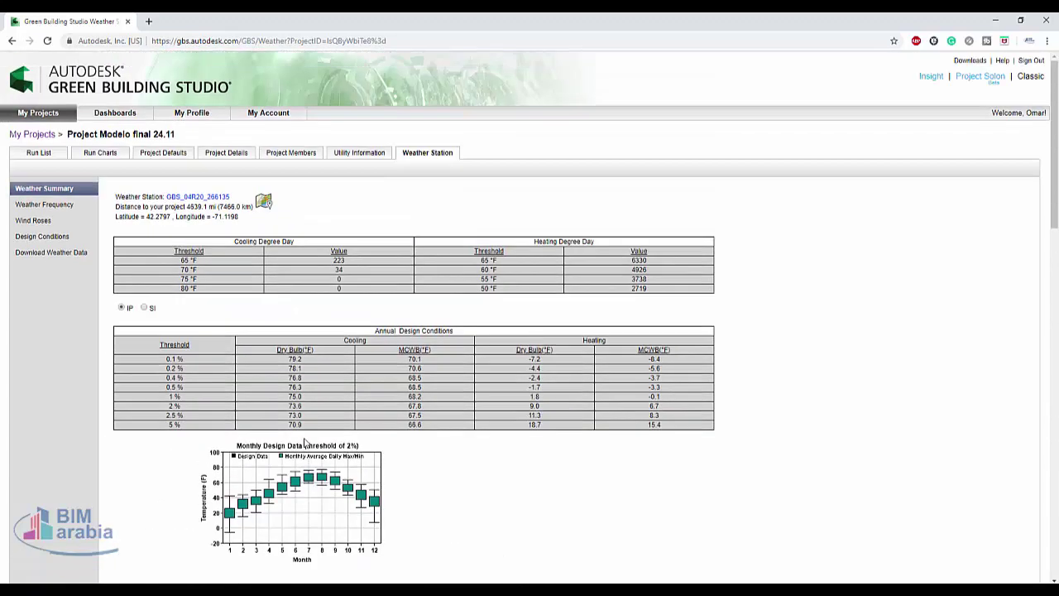
Examine the weather station's dry bulb frequency charts and its annual wind rose
{"action": "left_click", "coordinate": [77, 211]}
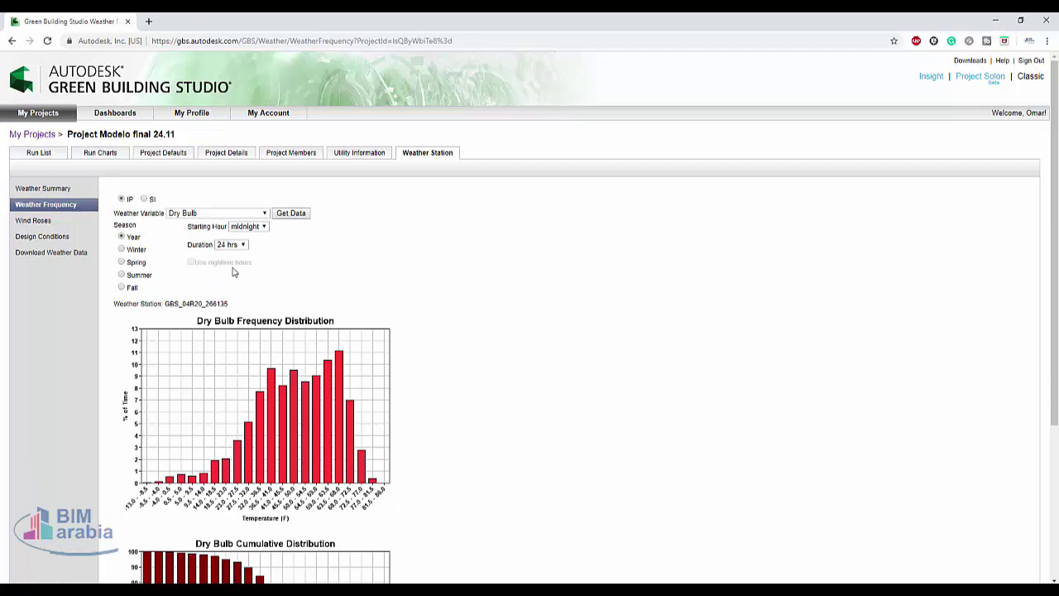
{"action": "scroll", "coordinate": [408, 338], "scroll_direction": "down", "scroll_amount": 3}
{"action": "left_click", "coordinate": [38, 221]}
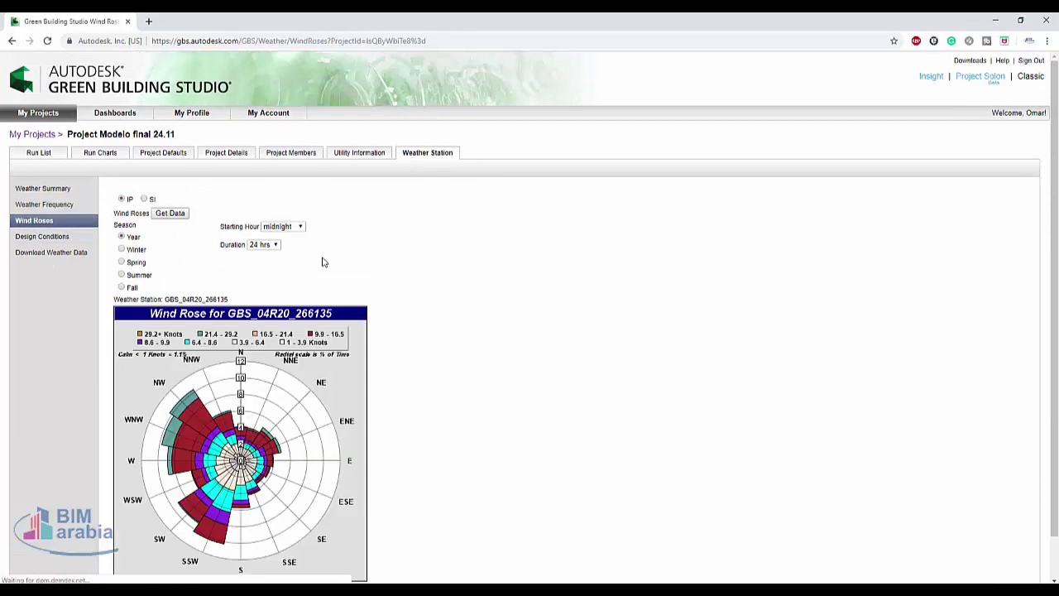
{"action": "scroll", "coordinate": [324, 261], "scroll_direction": "down", "scroll_amount": 2}
{"action": "scroll", "coordinate": [213, 199], "scroll_direction": "up", "scroll_amount": 2}
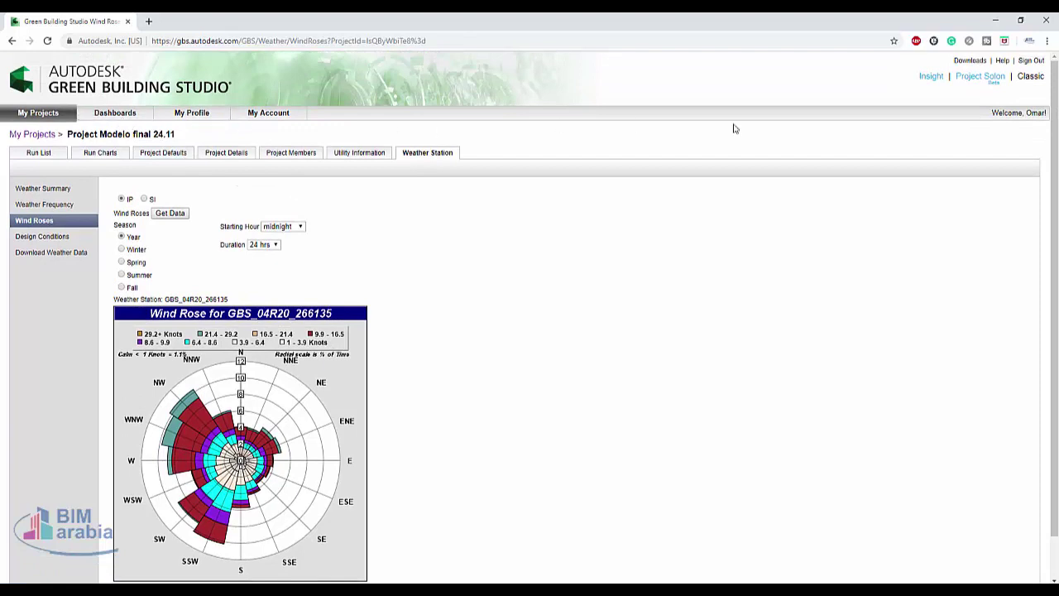
Look through the dashboards, the profile information and the account's project template editor
{"action": "left_click", "coordinate": [116, 113]}
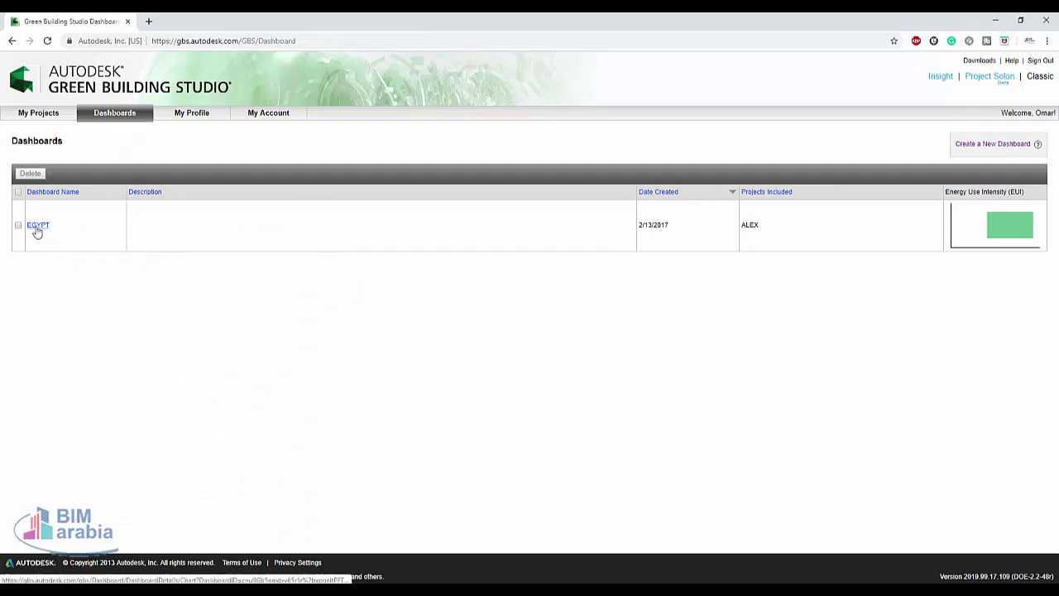
{"action": "left_click", "coordinate": [194, 122]}
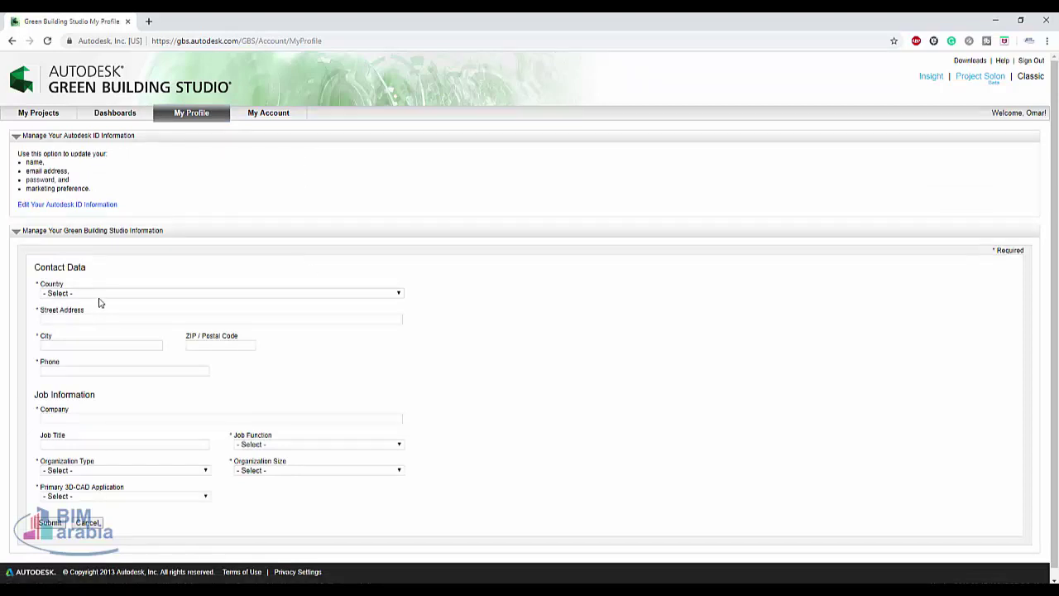
{"action": "left_click", "coordinate": [257, 119]}
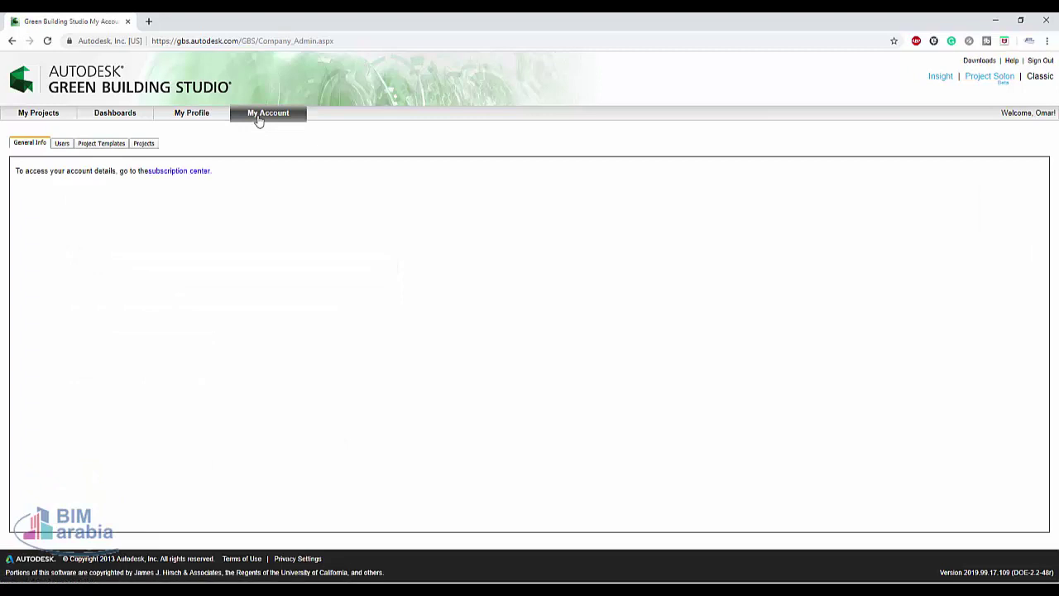
{"action": "left_click", "coordinate": [112, 147]}
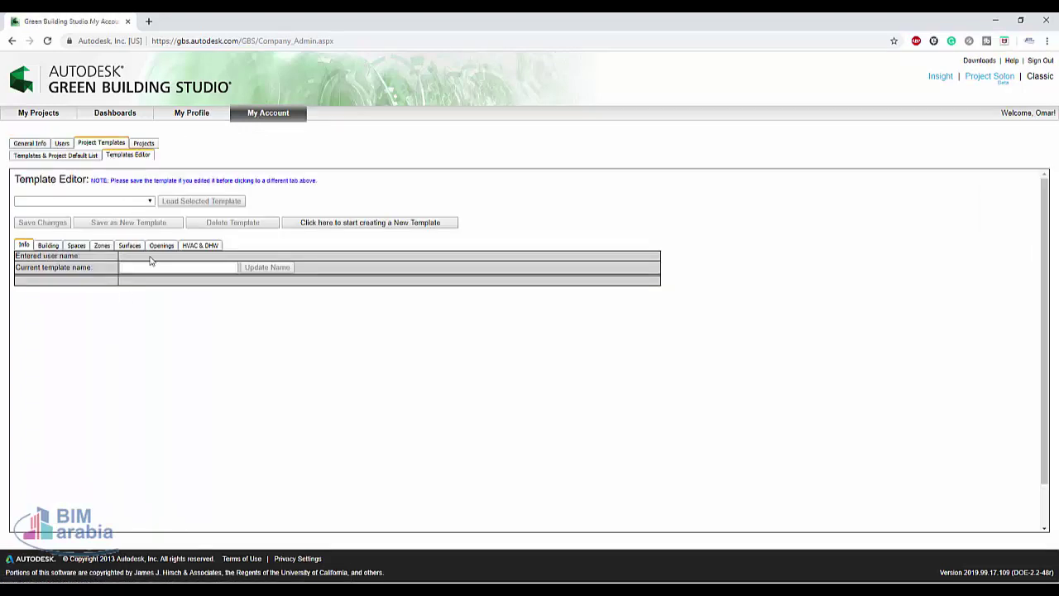
From the project list, go to creating project templates and enter a name for the current template
{"action": "left_click", "coordinate": [46, 115]}
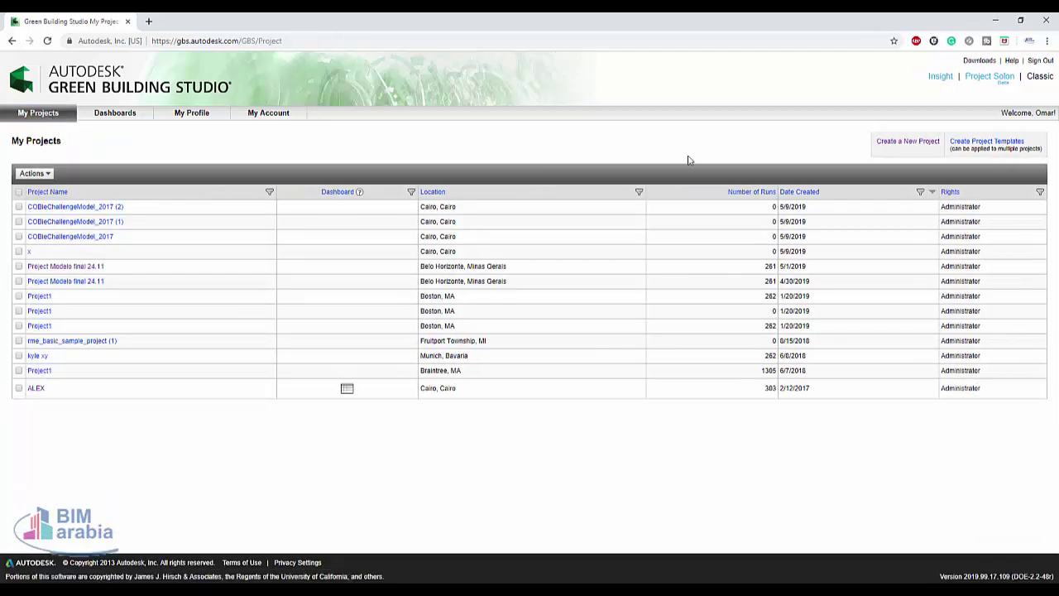
{"action": "left_click", "coordinate": [999, 144]}
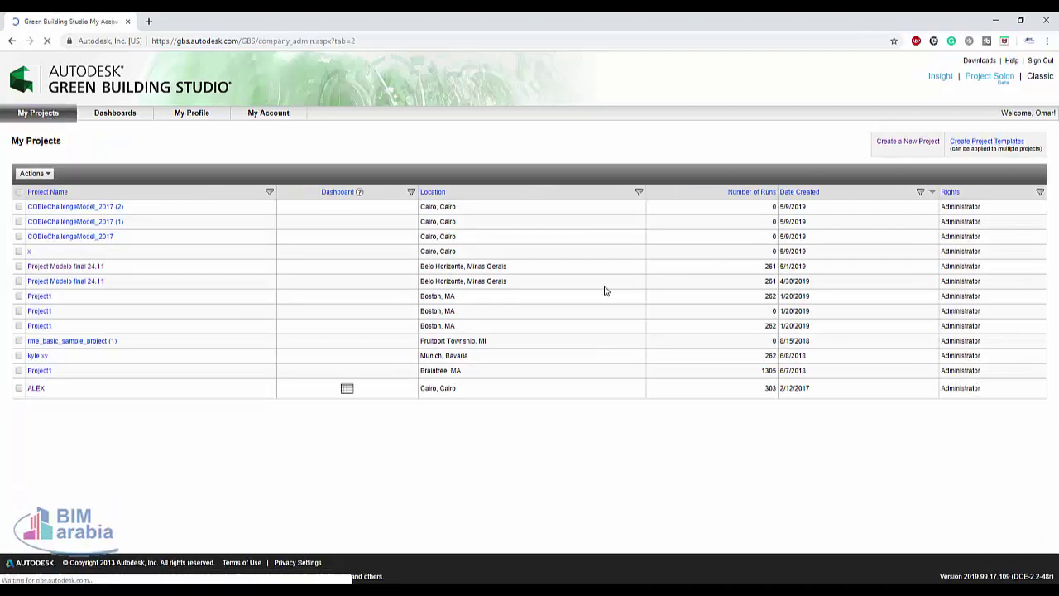
{"action": "left_click", "coordinate": [128, 203]}
{"action": "left_click", "coordinate": [128, 208]}
{"action": "left_click", "coordinate": [140, 269]}
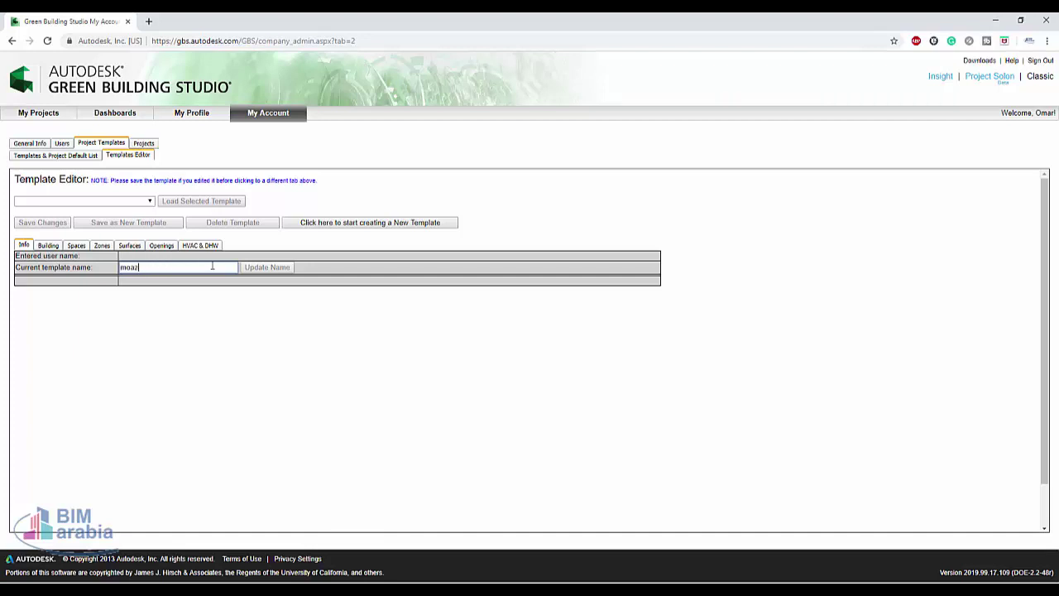
{"action": "type", "text": "moaz"}
{"action": "left_click", "coordinate": [48, 245]}
{"action": "left_click", "coordinate": [24, 245]}
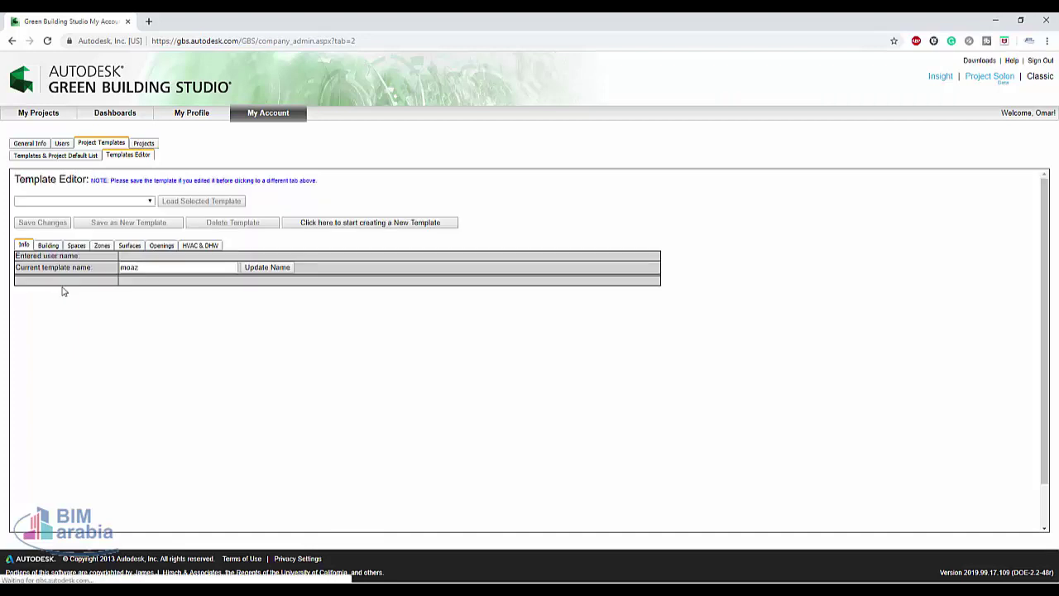
Toggle the template's building option that assumes blank surfaces for solar PV and solar hot water analyses
{"action": "left_click", "coordinate": [48, 245]}
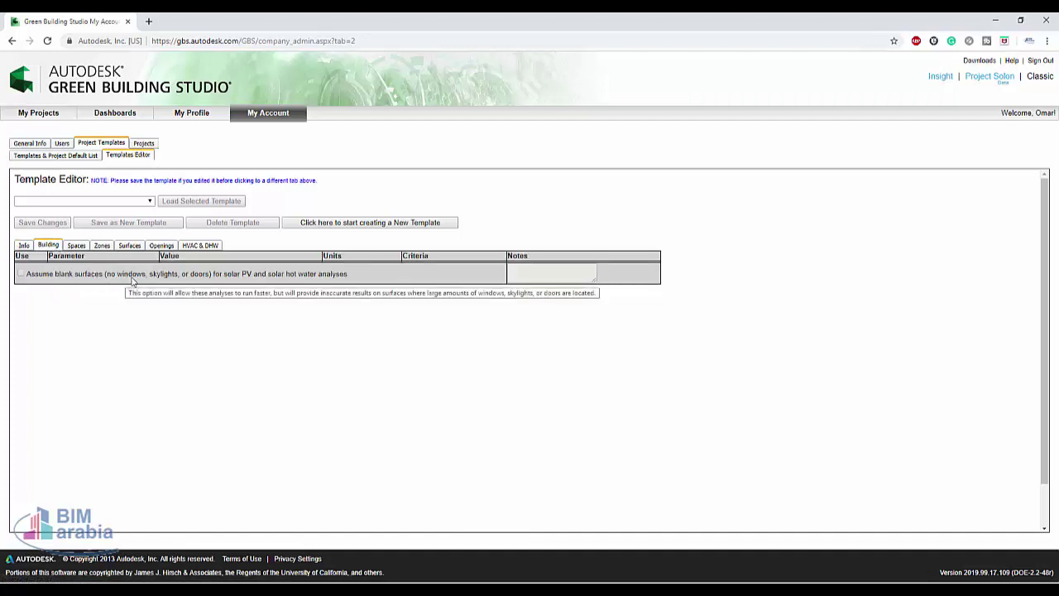
{"action": "left_click", "coordinate": [23, 273]}
{"action": "left_click", "coordinate": [22, 274]}
Enable Condition Type, Space Type and Lighting Power Density in the template's space settings, and activate the Lighting Power Density notes field
{"action": "left_click", "coordinate": [76, 245]}
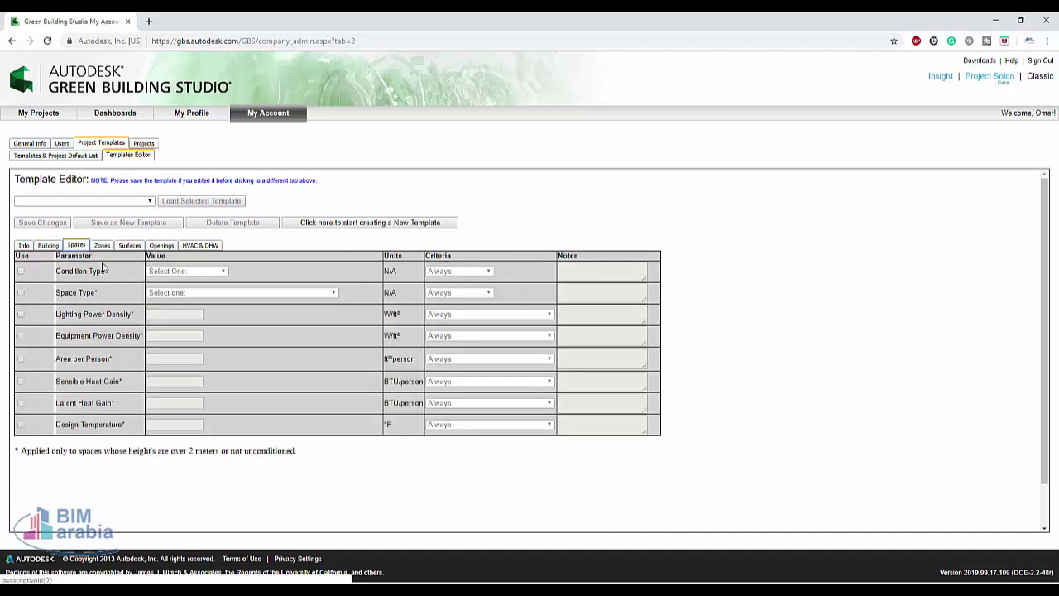
{"action": "left_click", "coordinate": [22, 272]}
{"action": "left_click", "coordinate": [21, 293]}
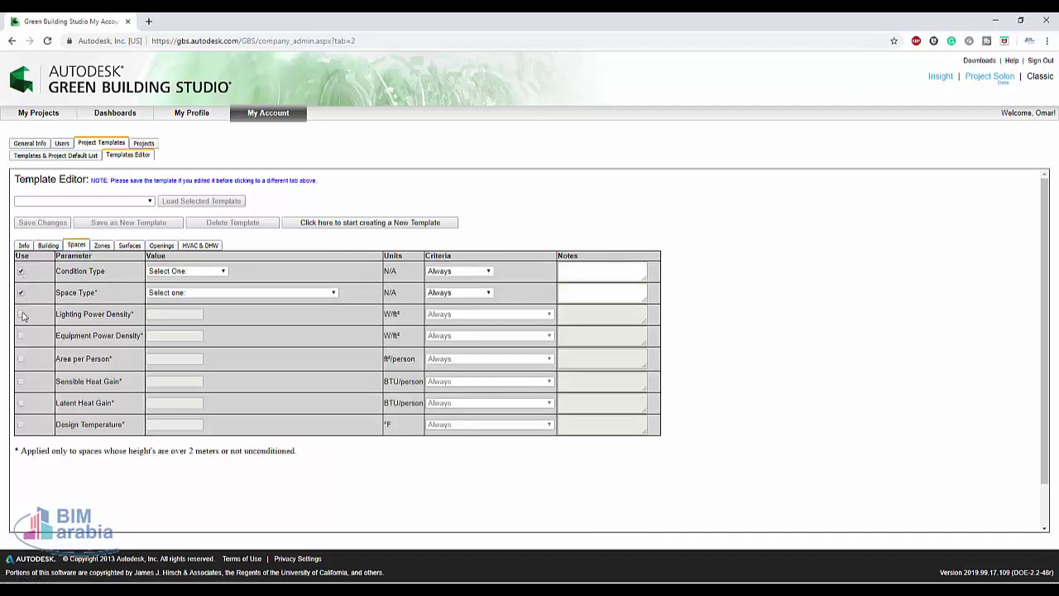
{"action": "left_click", "coordinate": [21, 314]}
{"action": "left_click", "coordinate": [192, 315]}
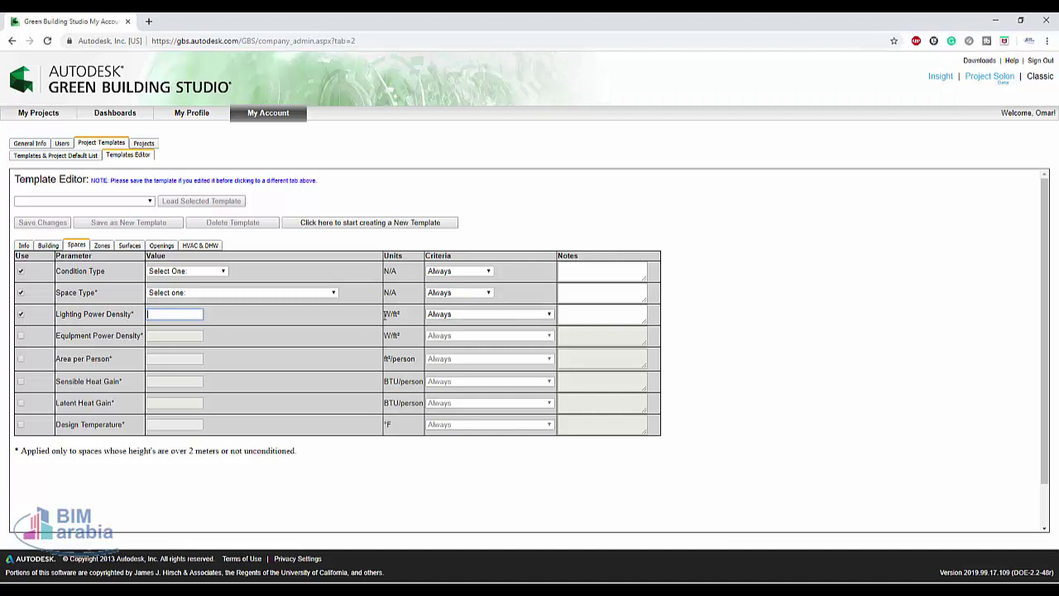
{"action": "left_click", "coordinate": [461, 315]}
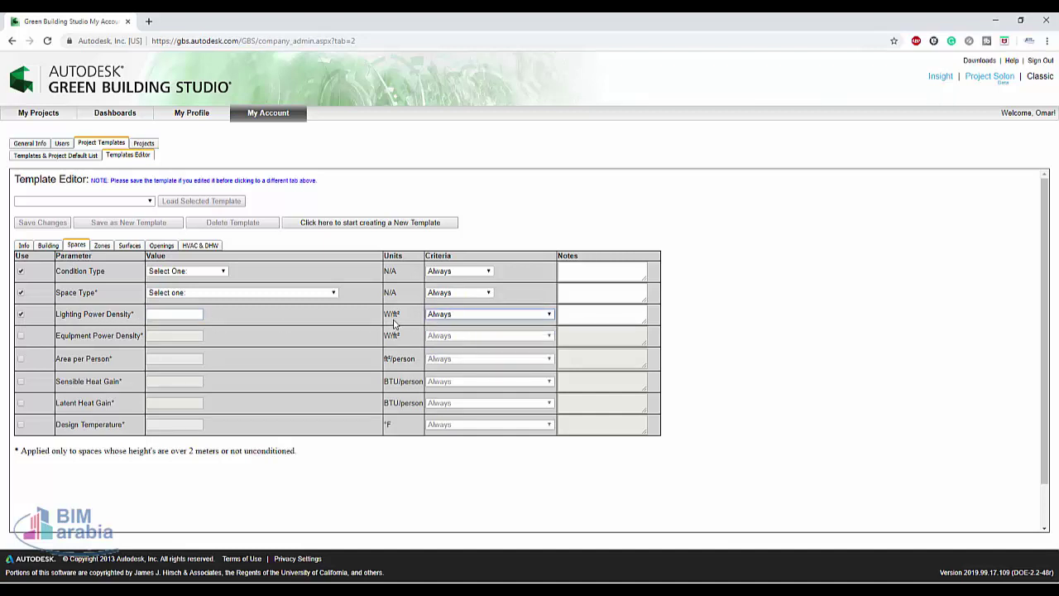
{"action": "left_click", "coordinate": [612, 318]}
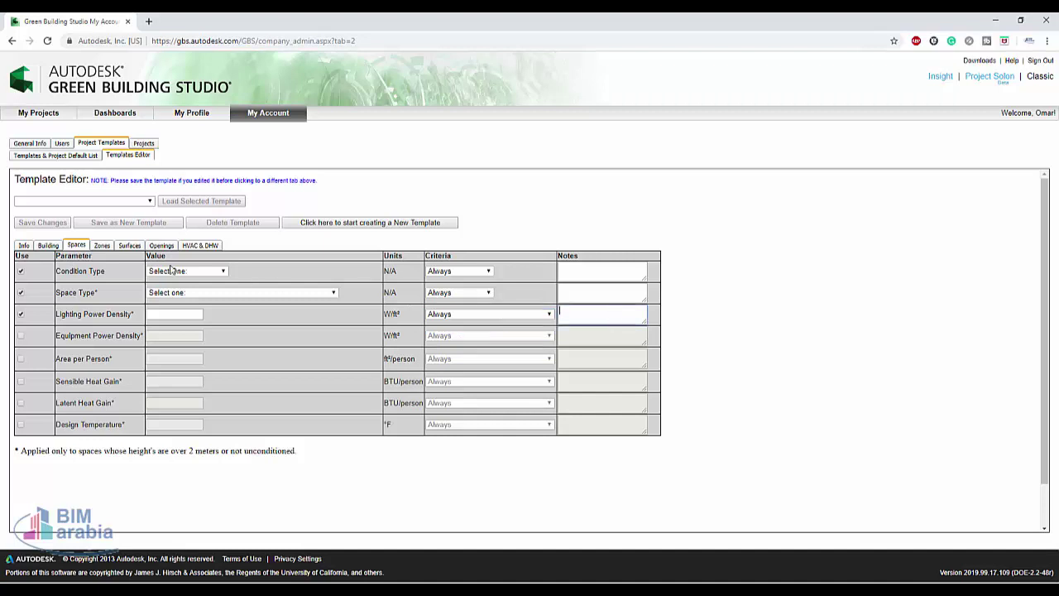
Enable the Cooling On Setpoint and Cooling Off Setpoint in the template's zone settings
{"action": "left_click", "coordinate": [96, 245]}
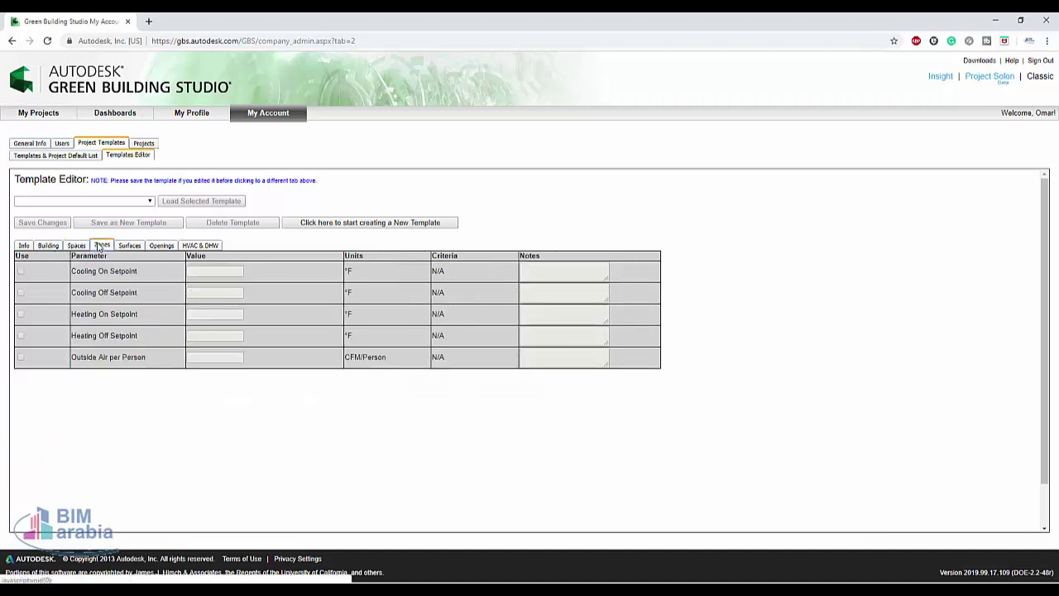
{"action": "left_click", "coordinate": [21, 272]}
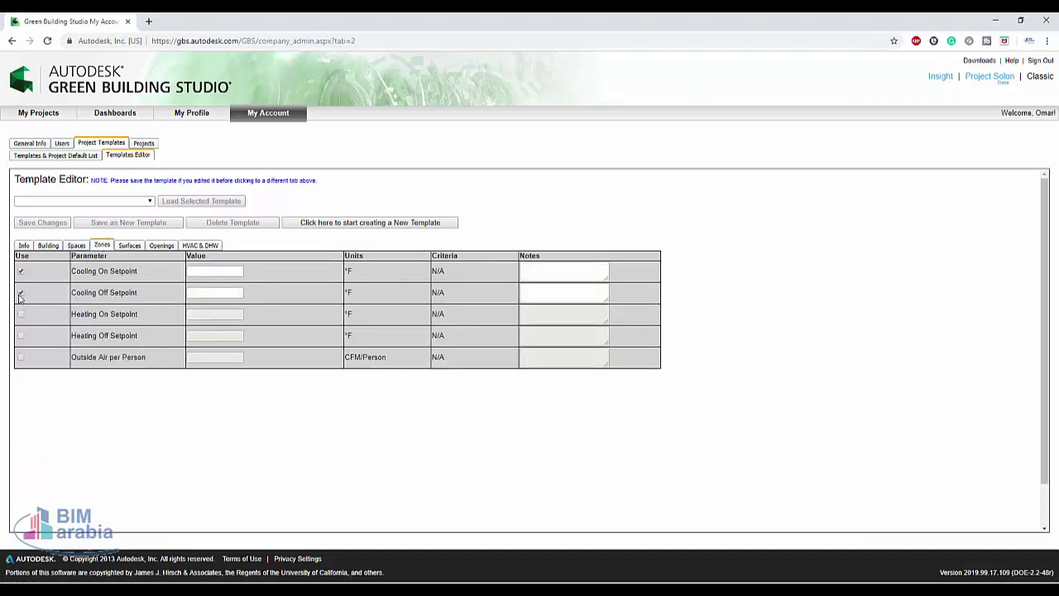
Enable the roof and Exterior Wall surface settings in the template and set Flat Roof to Roof - R10 over Roof Deck
{"action": "left_click", "coordinate": [129, 244]}
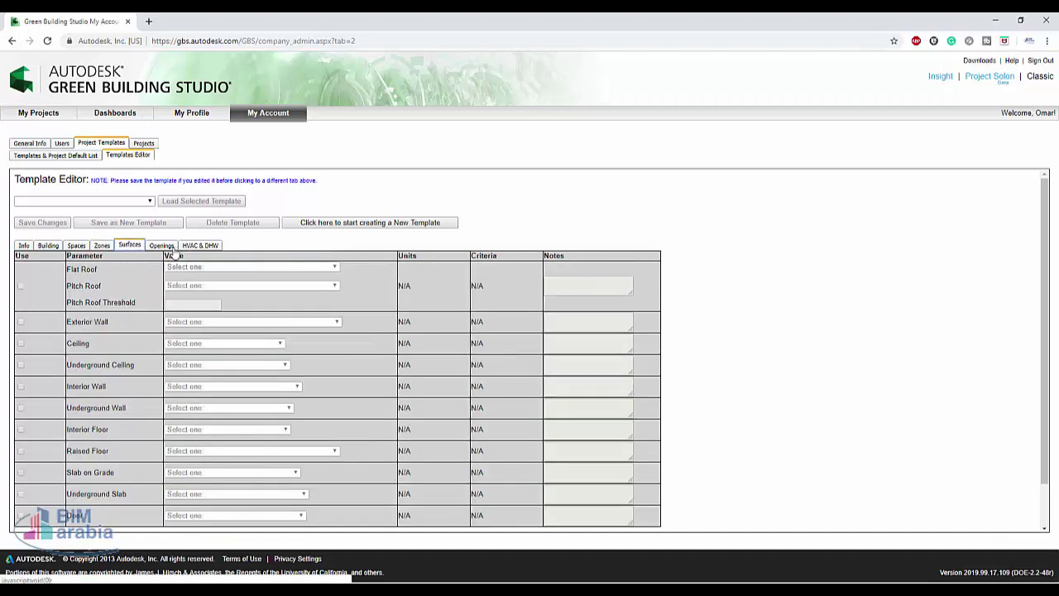
{"action": "left_click", "coordinate": [20, 286]}
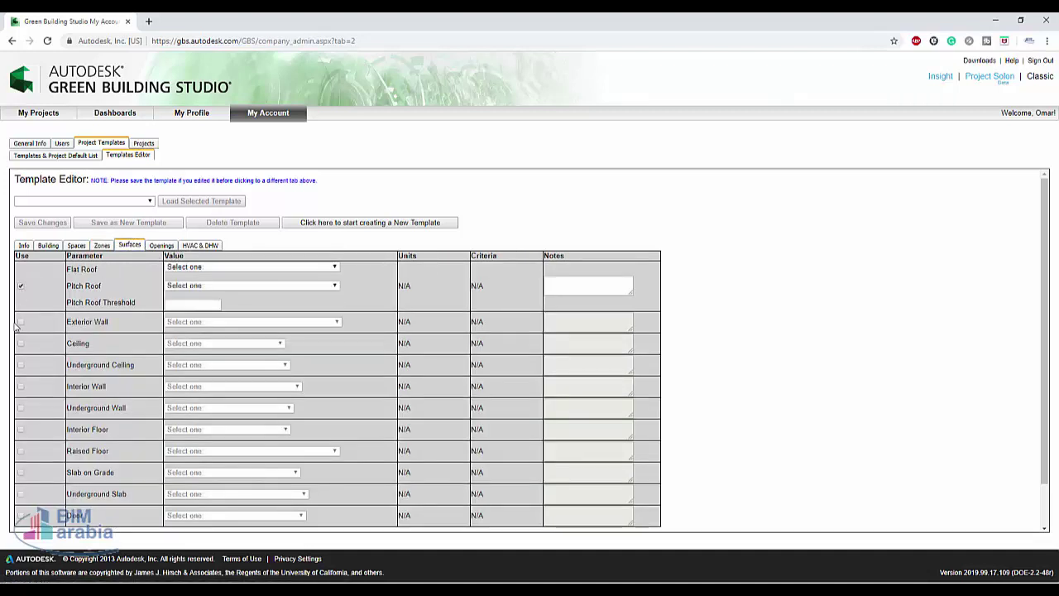
{"action": "left_click", "coordinate": [21, 323]}
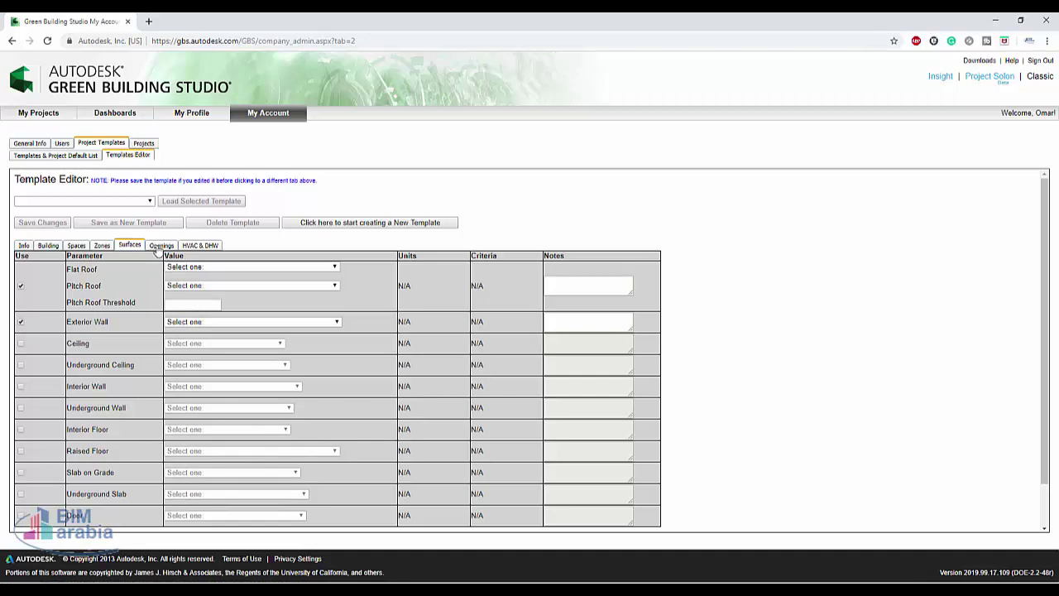
{"action": "left_click", "coordinate": [223, 267]}
{"action": "left_click", "coordinate": [231, 332]}
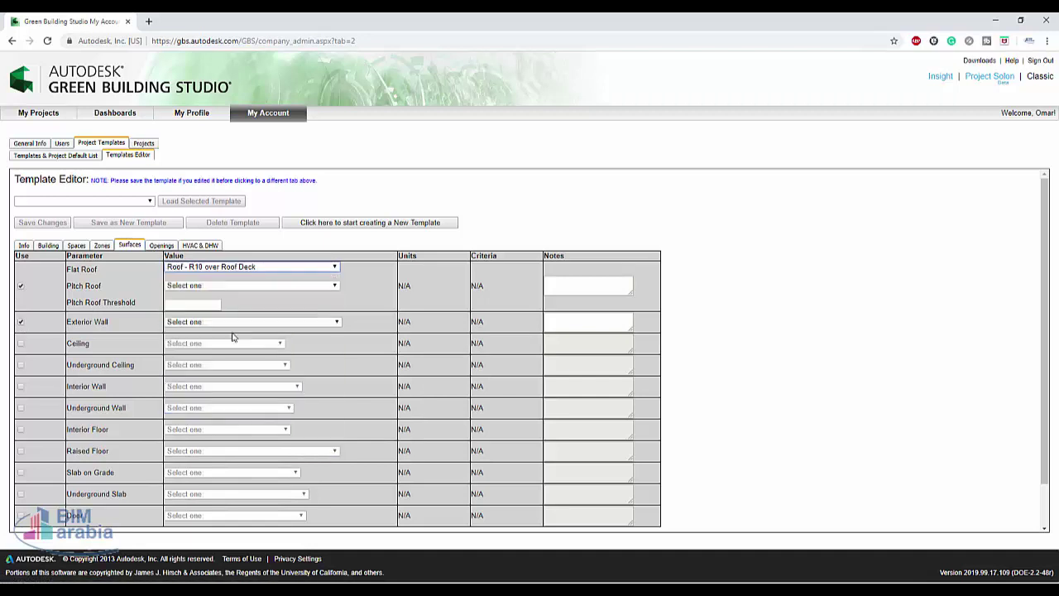
Enable Polar Glaze in the template's opening settings and choose a glazing type for it
{"action": "left_click", "coordinate": [162, 246]}
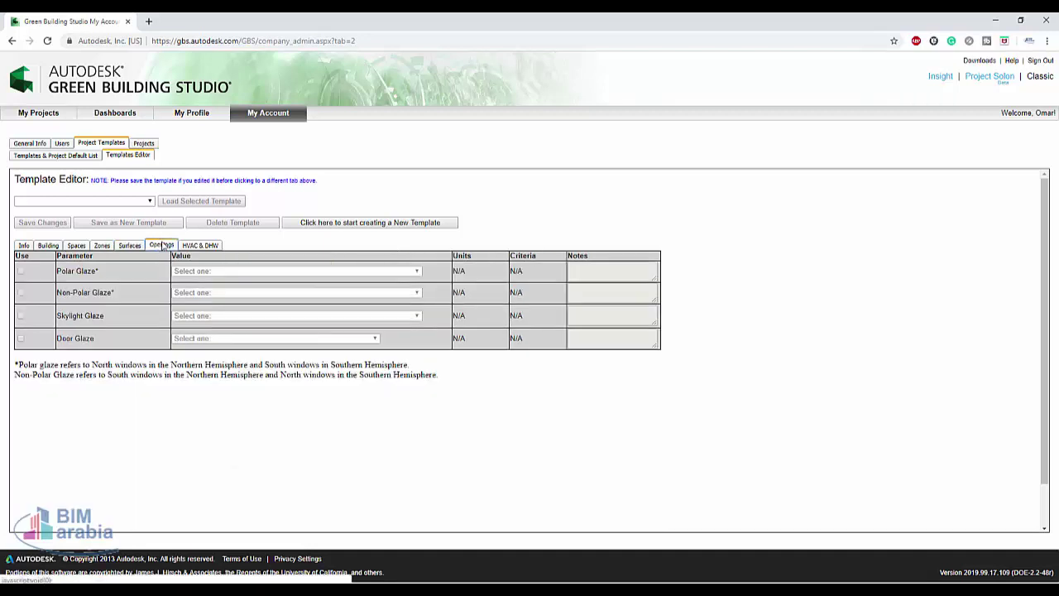
{"action": "left_click", "coordinate": [21, 271]}
{"action": "left_click", "coordinate": [228, 274]}
{"action": "left_click", "coordinate": [223, 318]}
Enable HVAC Equipment and DHW in the template, choosing 4-Pipe FC 0.639 kW/ton Chlr, 80% Boiler and Domestic HW Heater (Improved Efficiency)
{"action": "left_click", "coordinate": [200, 245]}
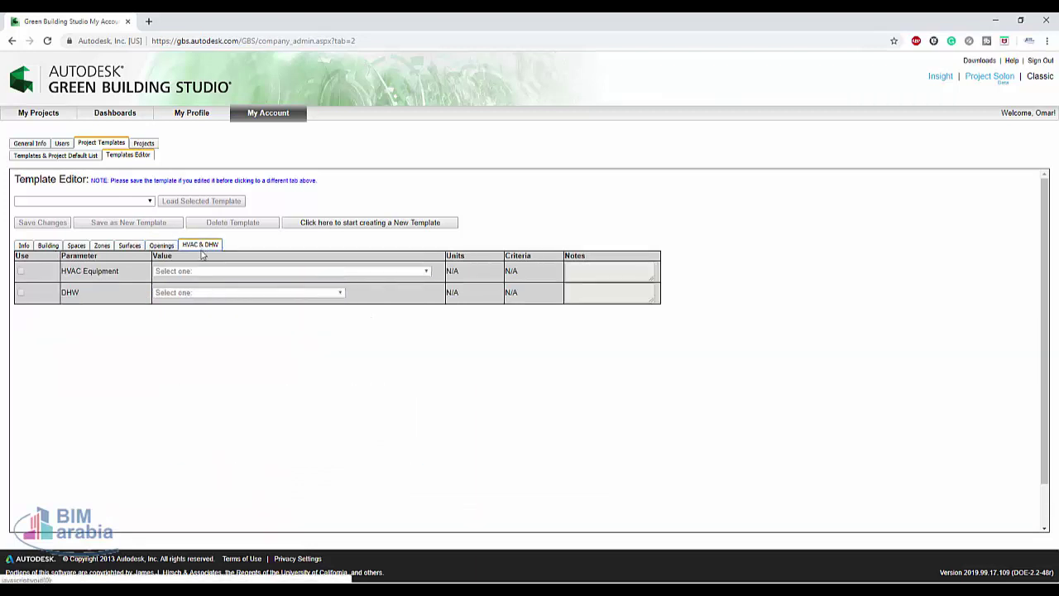
{"action": "left_click", "coordinate": [21, 272]}
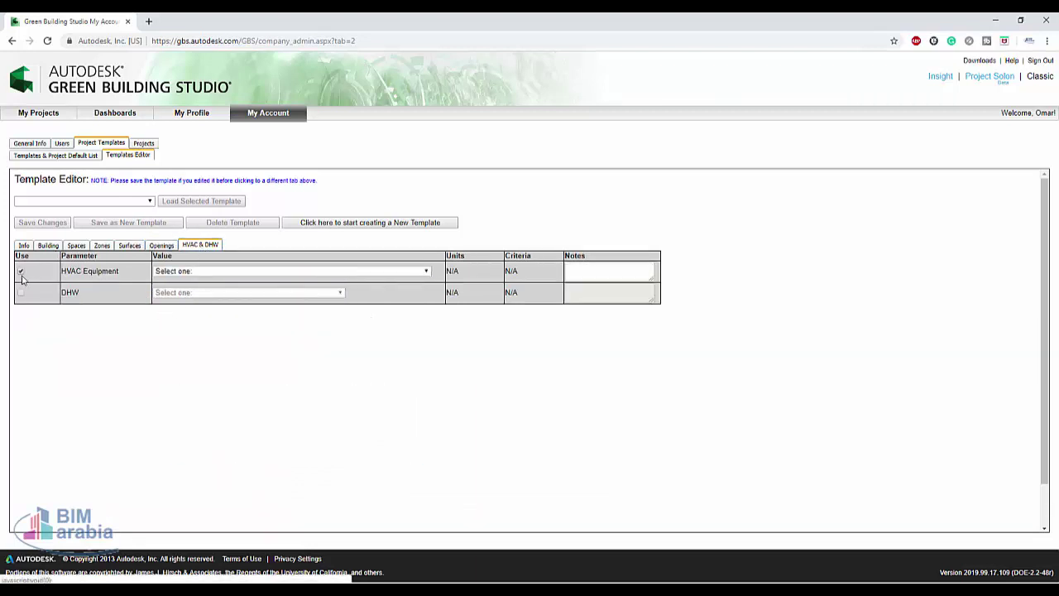
{"action": "left_click", "coordinate": [20, 293]}
{"action": "left_click", "coordinate": [215, 272]}
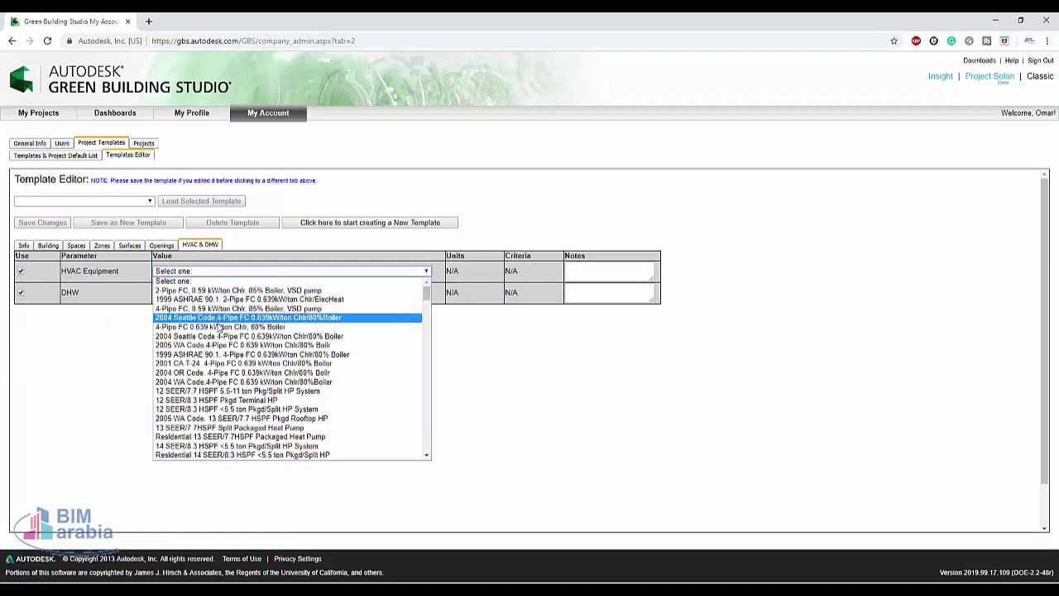
{"action": "left_click", "coordinate": [220, 326]}
{"action": "left_click", "coordinate": [204, 293]}
{"action": "left_click", "coordinate": [199, 321]}
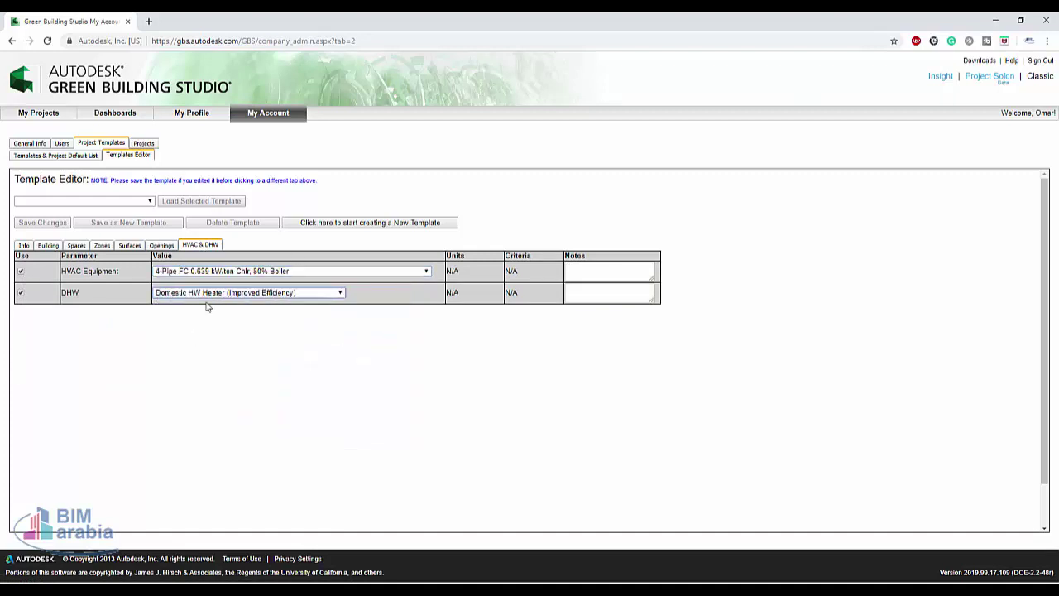
Start creating a new template and accept clearing all fields
{"action": "left_click", "coordinate": [367, 223]}
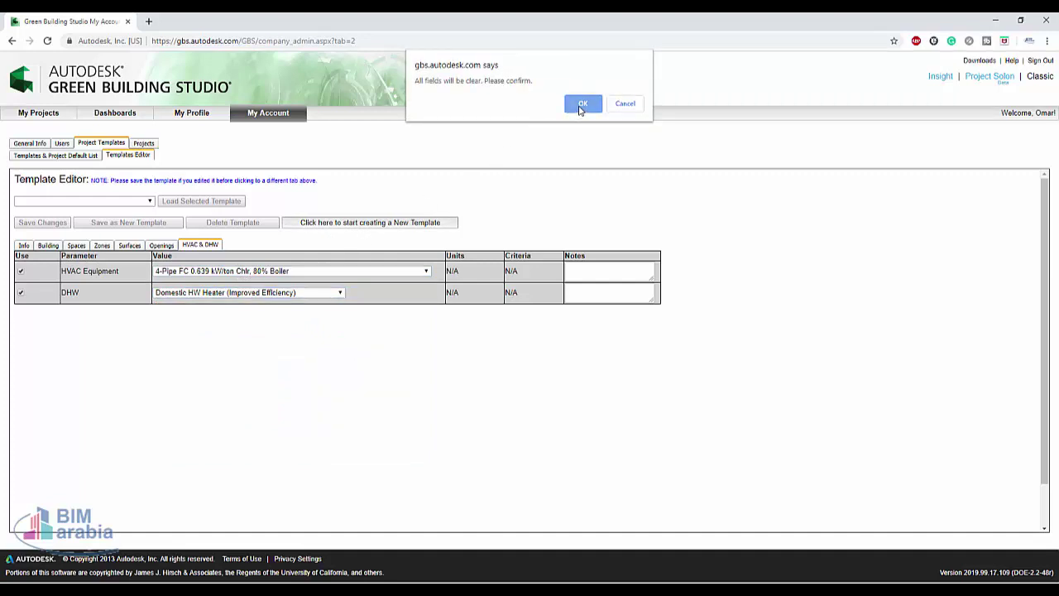
{"action": "left_click", "coordinate": [582, 105]}
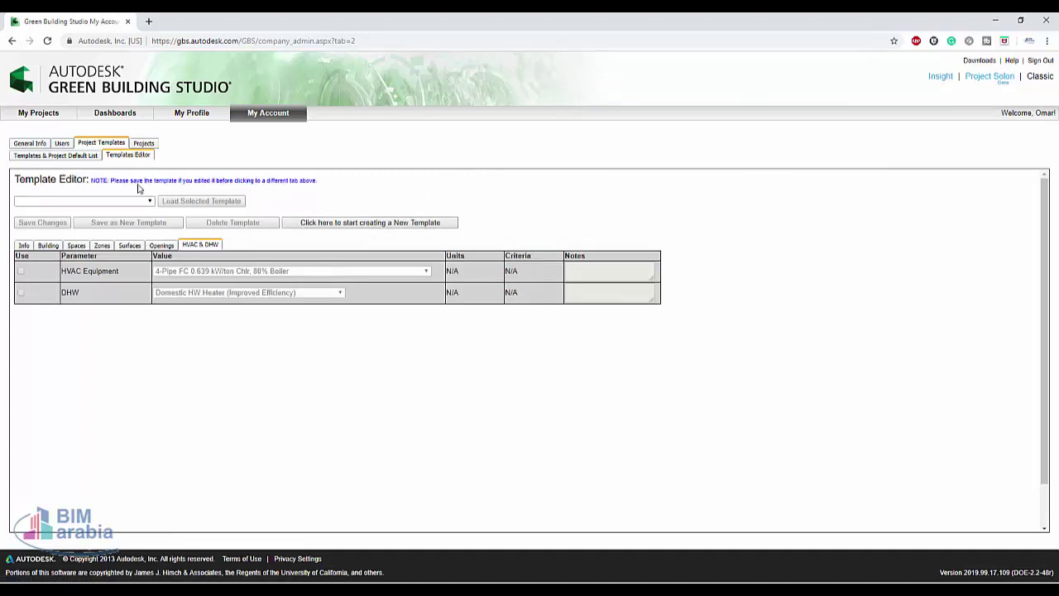
Return to the project list and review the three COBieChallengeModel_2017 projects
{"action": "left_click", "coordinate": [46, 117]}
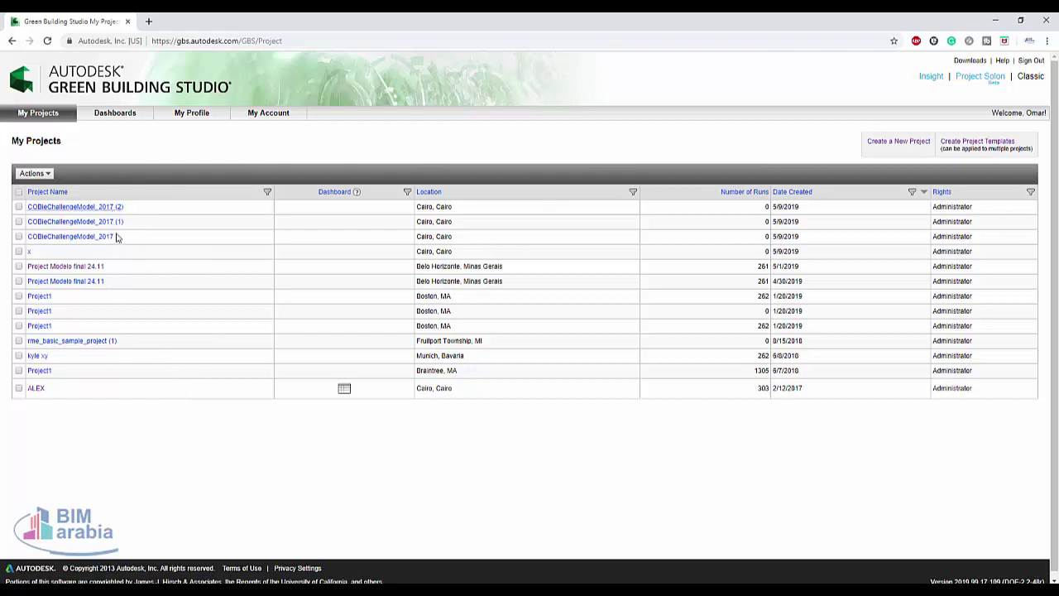
{"action": "left_click_drag", "start_coordinate": [137, 239], "coordinate": [29, 211]}
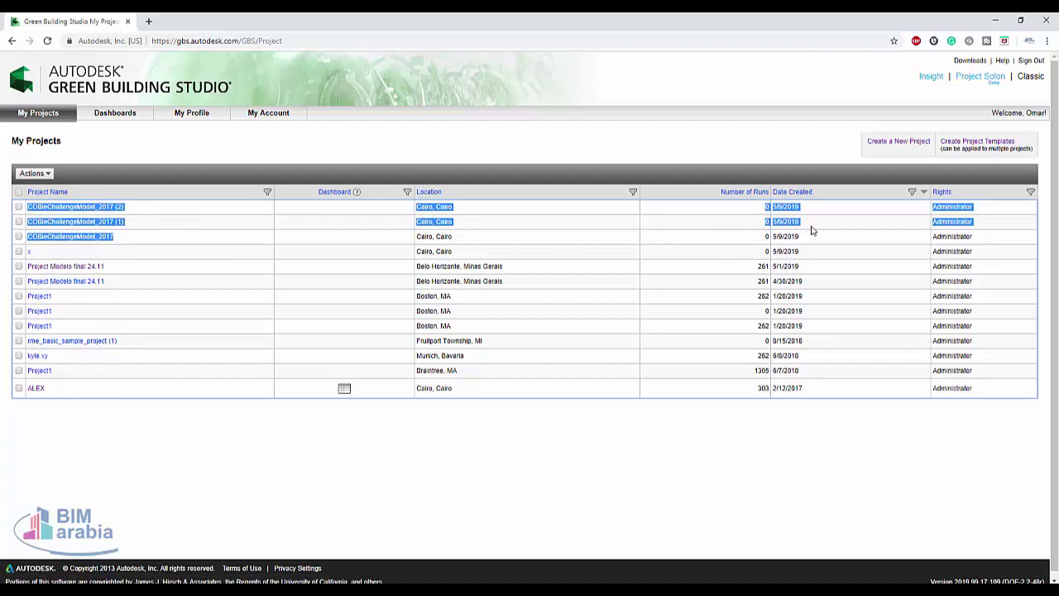
{"action": "left_click", "coordinate": [216, 315]}
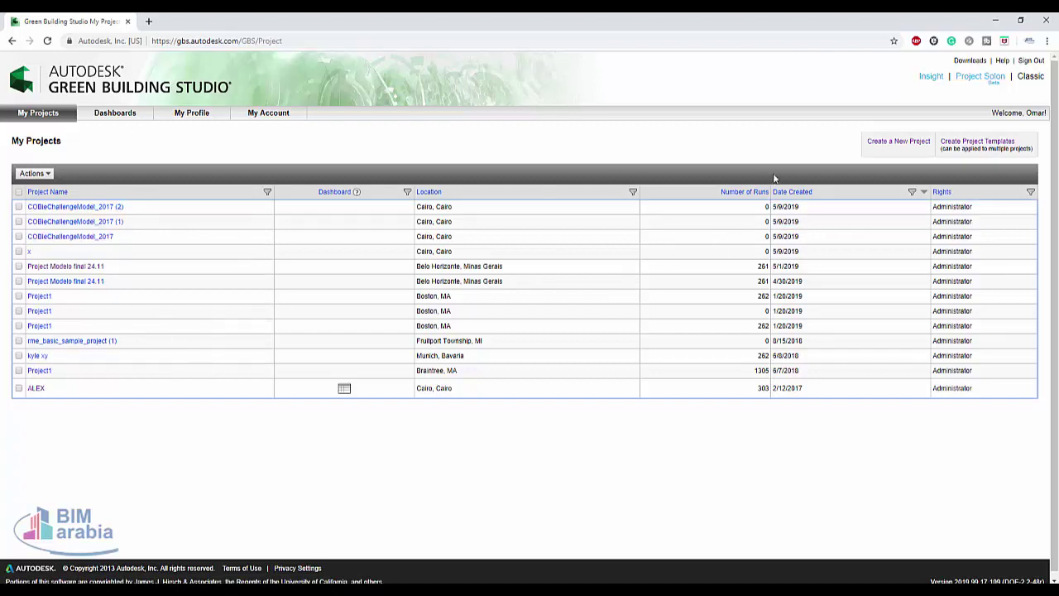
Start a new project named z with building type Convention Center, schedule 12/7 Facility and type Actual Project, and continue to its location
{"action": "left_click", "coordinate": [894, 142]}
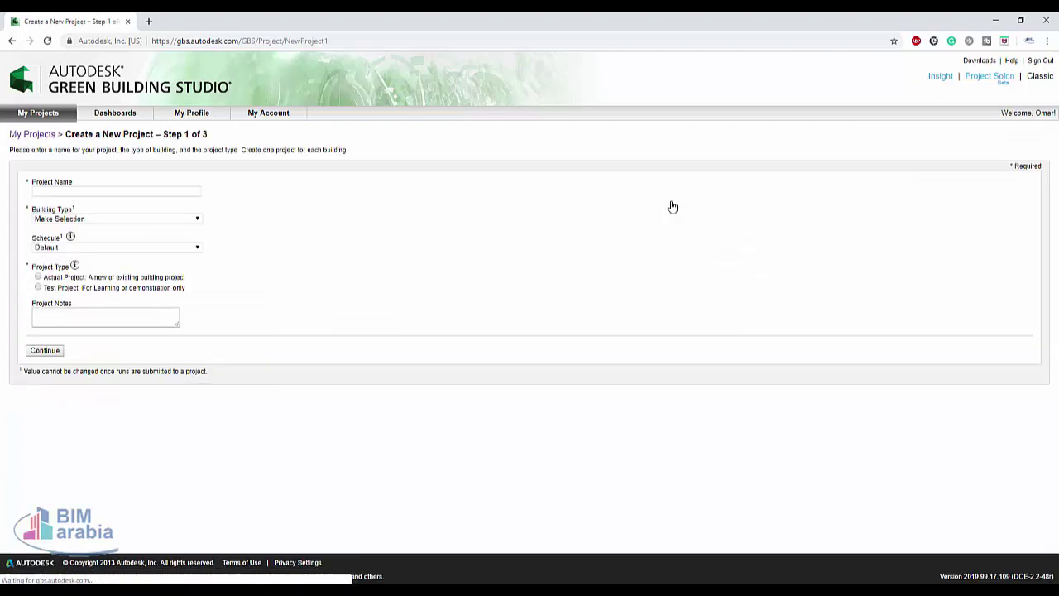
{"action": "left_click", "coordinate": [114, 193]}
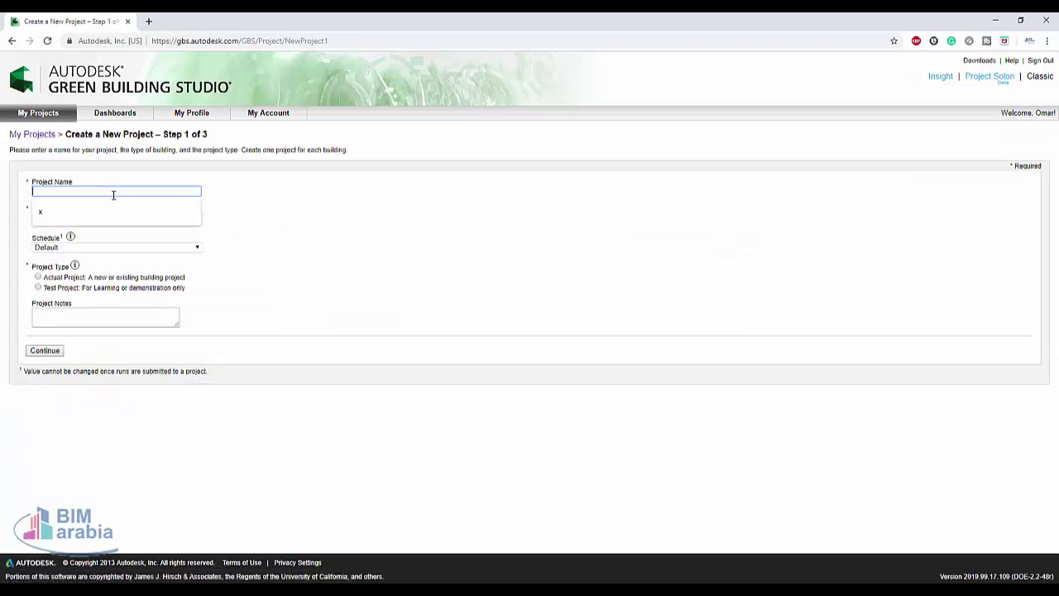
{"action": "type", "text": "z"}
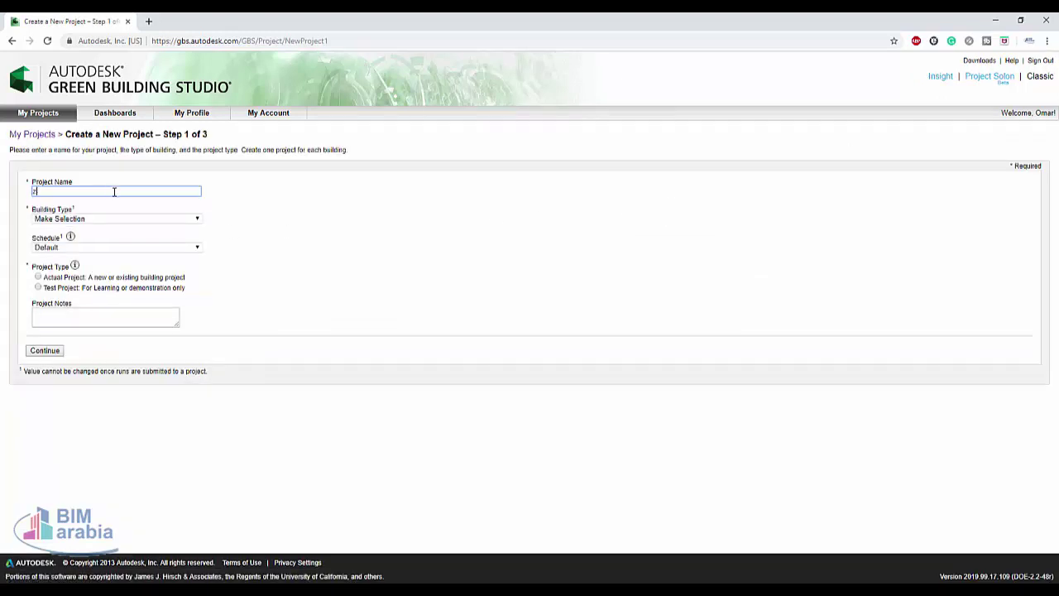
{"action": "left_click", "coordinate": [152, 220]}
{"action": "left_click", "coordinate": [108, 248]}
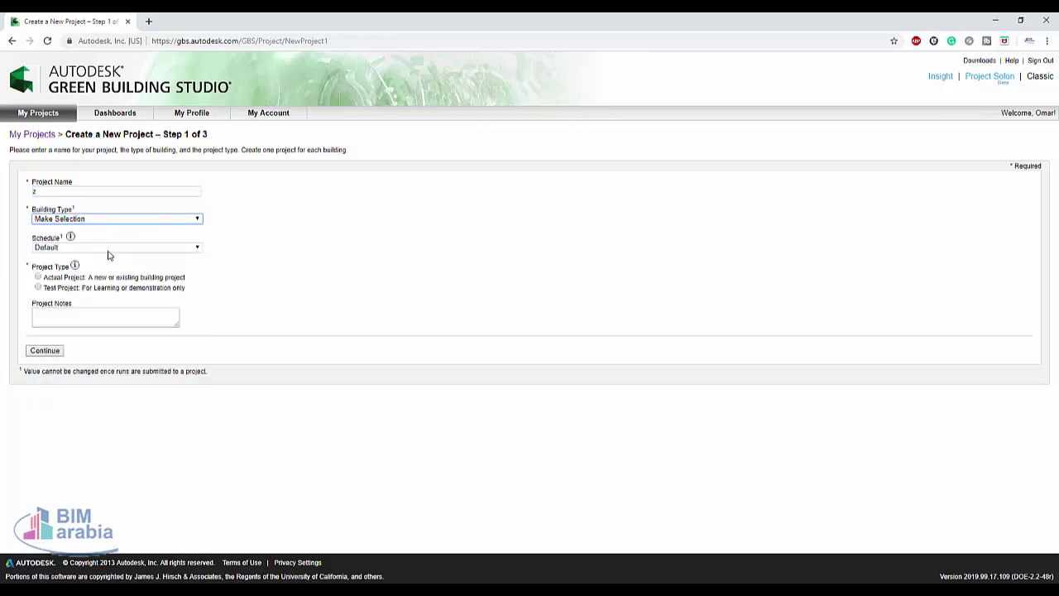
{"action": "left_click", "coordinate": [115, 248]}
{"action": "left_click", "coordinate": [64, 295]}
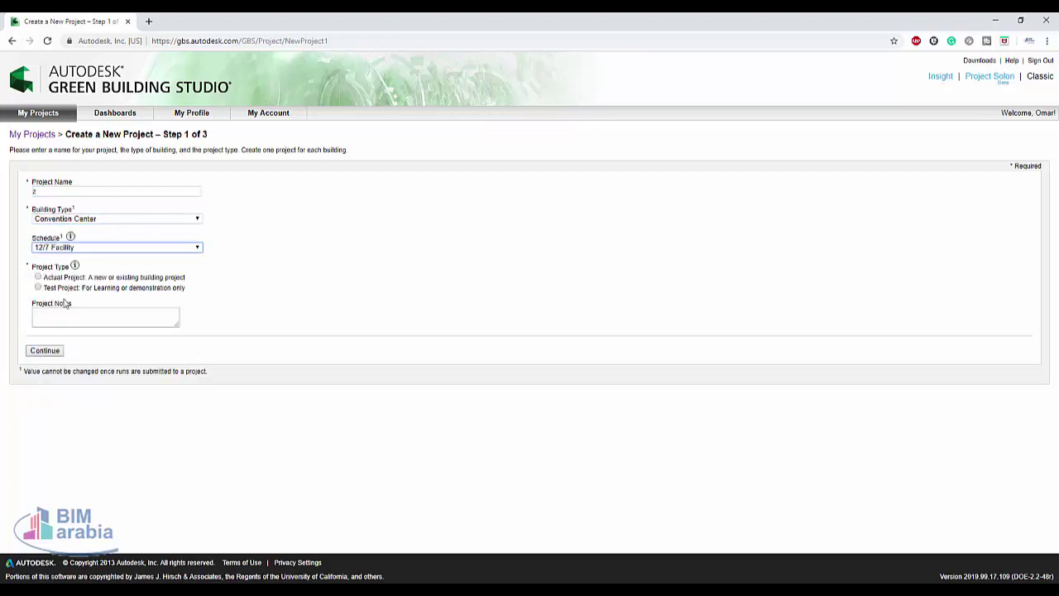
{"action": "left_click", "coordinate": [38, 278]}
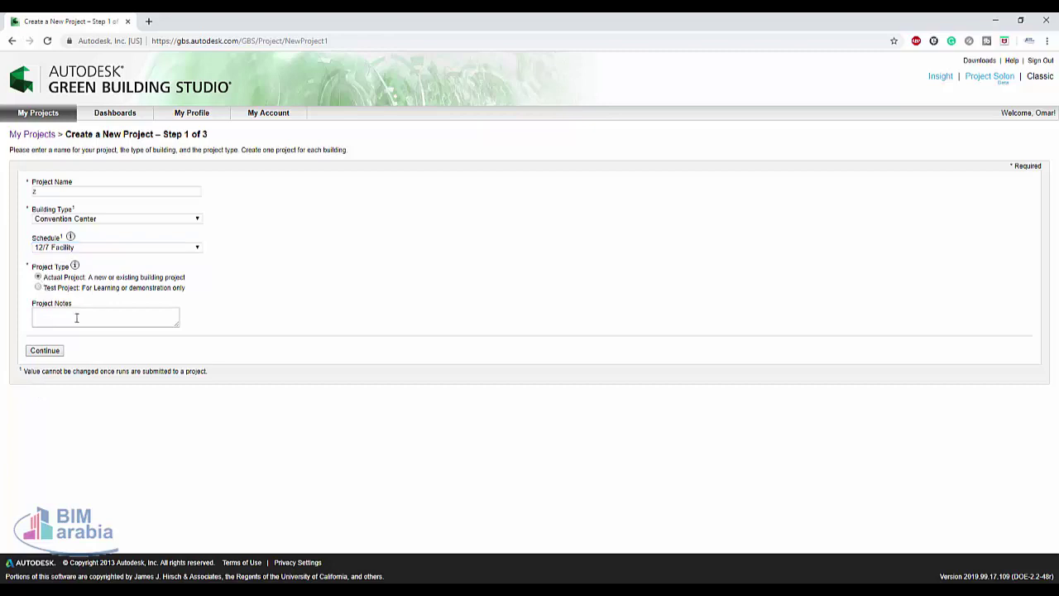
{"action": "left_click", "coordinate": [45, 351]}
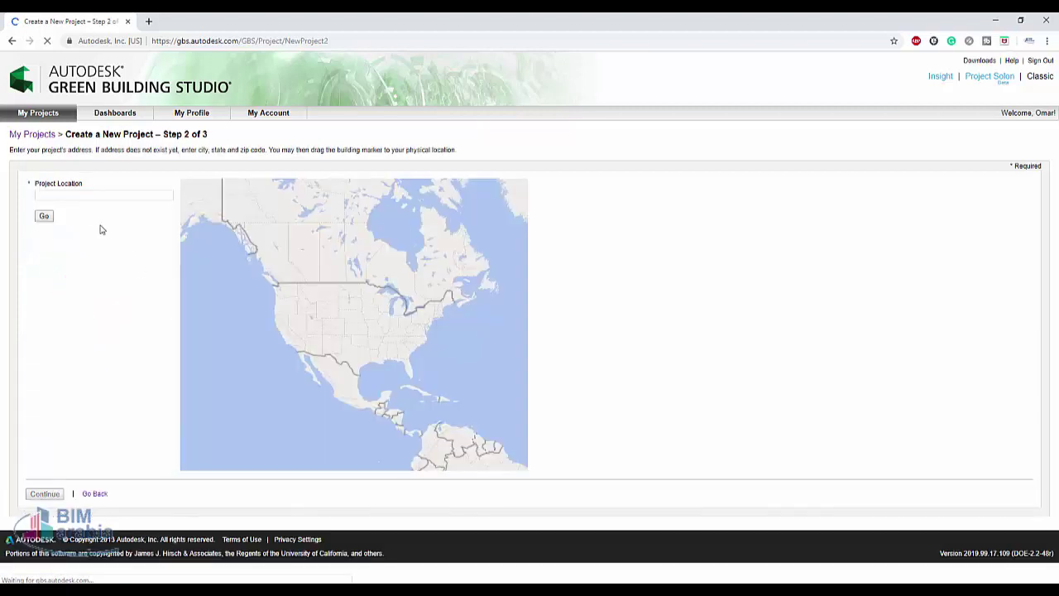
Set the project location to Cairo,Cairo EG, look it up on the map and accept it
{"action": "left_click", "coordinate": [84, 197]}
{"action": "left_click", "coordinate": [86, 215]}
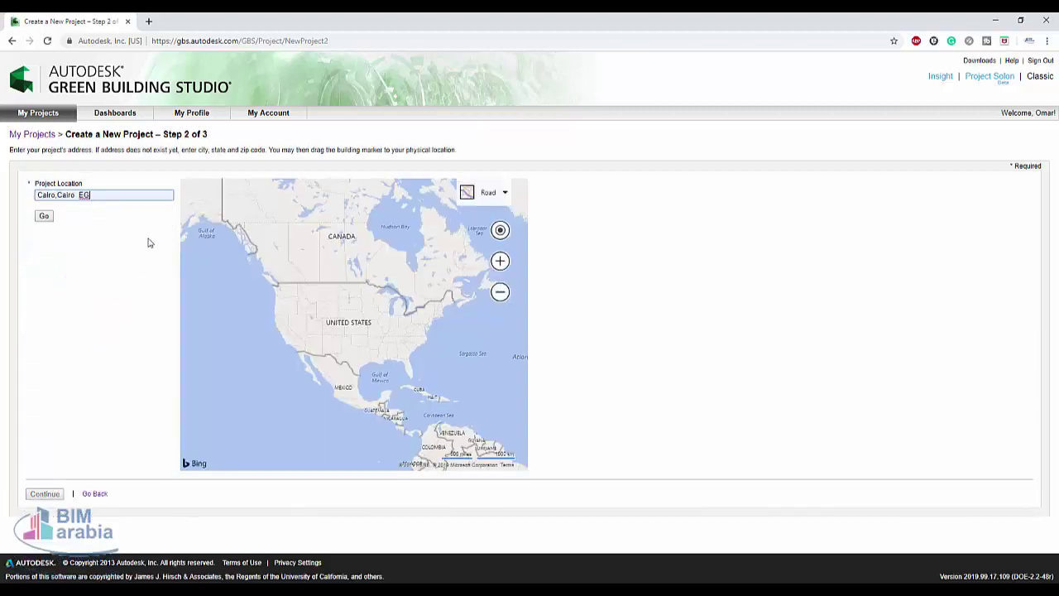
{"action": "left_click", "coordinate": [44, 217]}
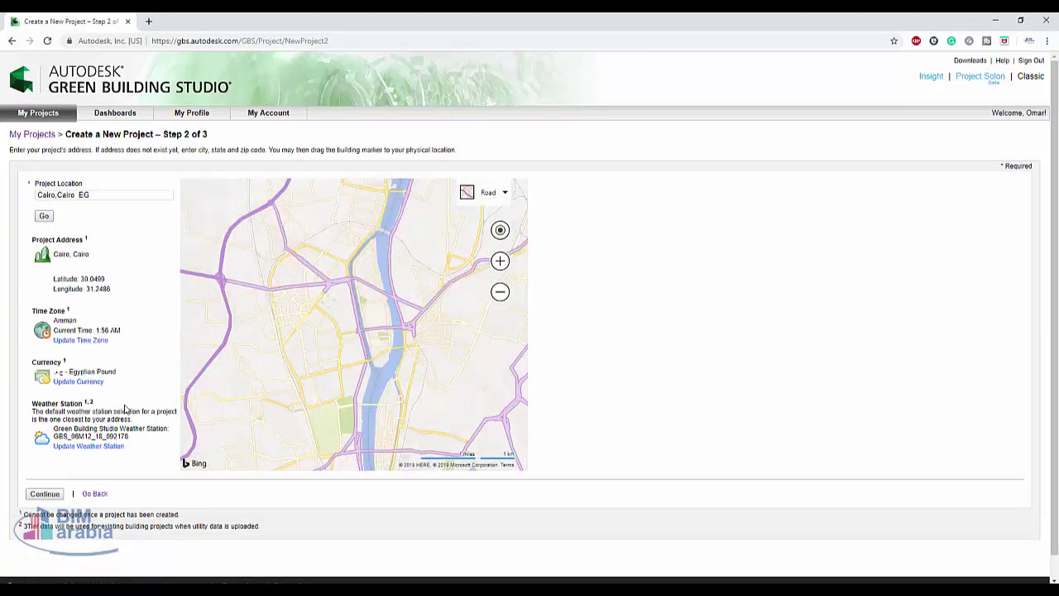
{"action": "left_click", "coordinate": [46, 494]}
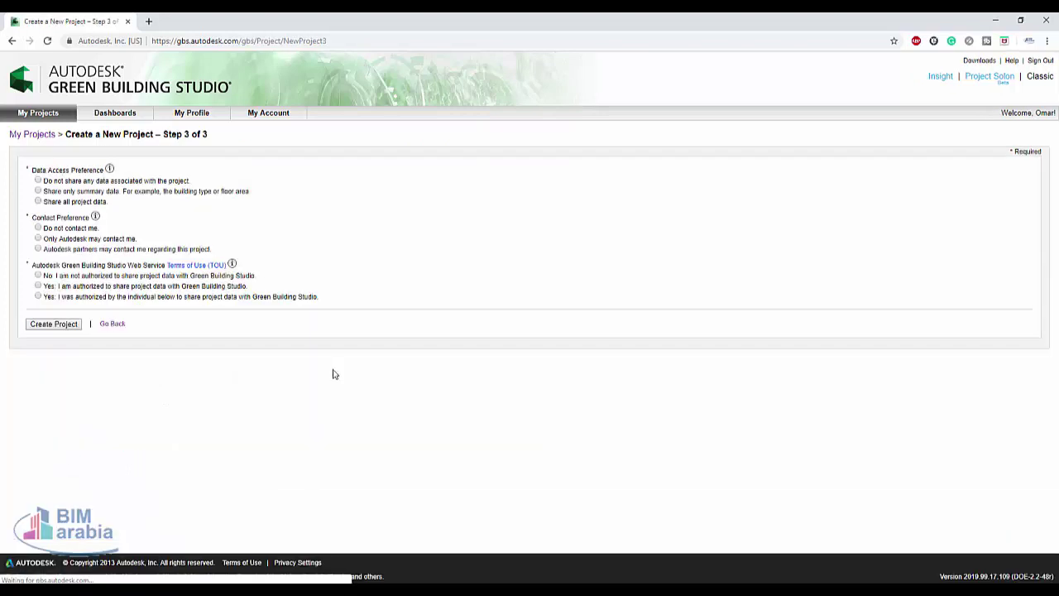
Allow only Autodesk to make contact, declare authorization to share project data, and create the project, continuing to its run list
{"action": "mouse_move", "coordinate": [114, 168]}
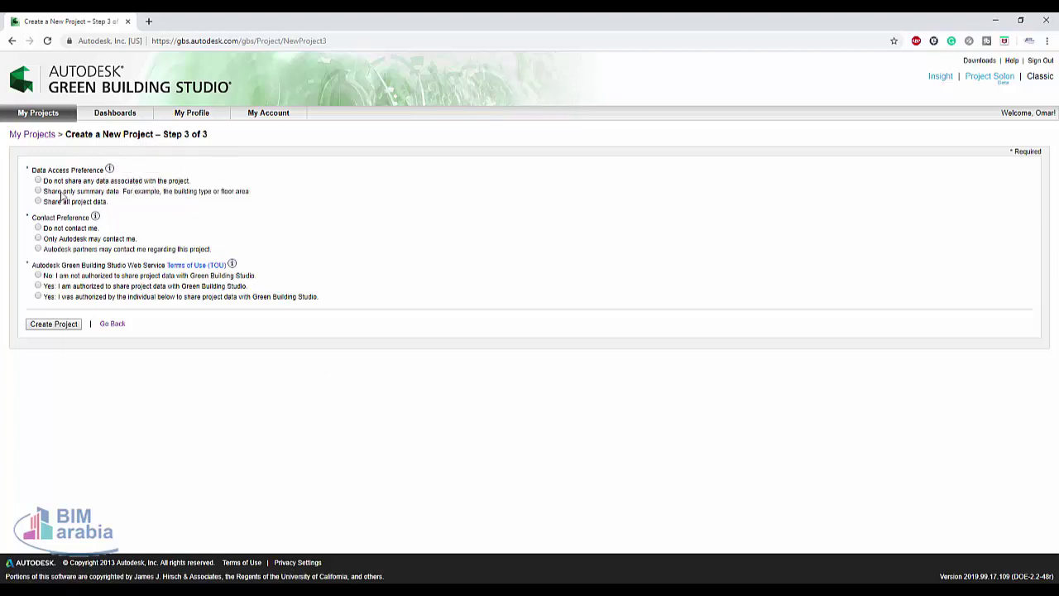
{"action": "mouse_move", "coordinate": [96, 217]}
{"action": "left_click", "coordinate": [38, 238]}
{"action": "left_click", "coordinate": [38, 285]}
{"action": "left_click", "coordinate": [54, 323]}
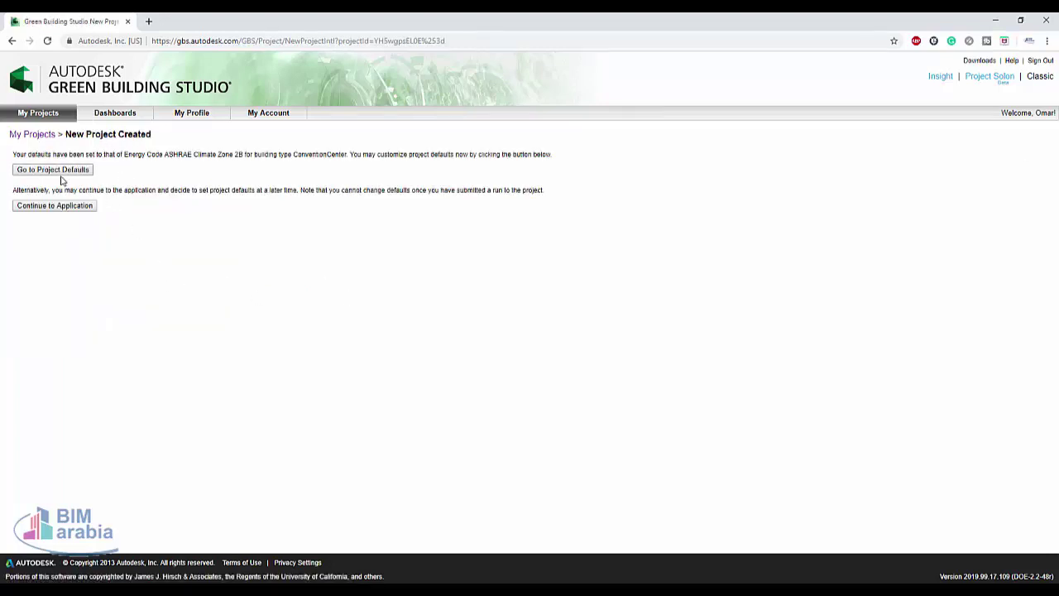
{"action": "double_click", "coordinate": [57, 205]}
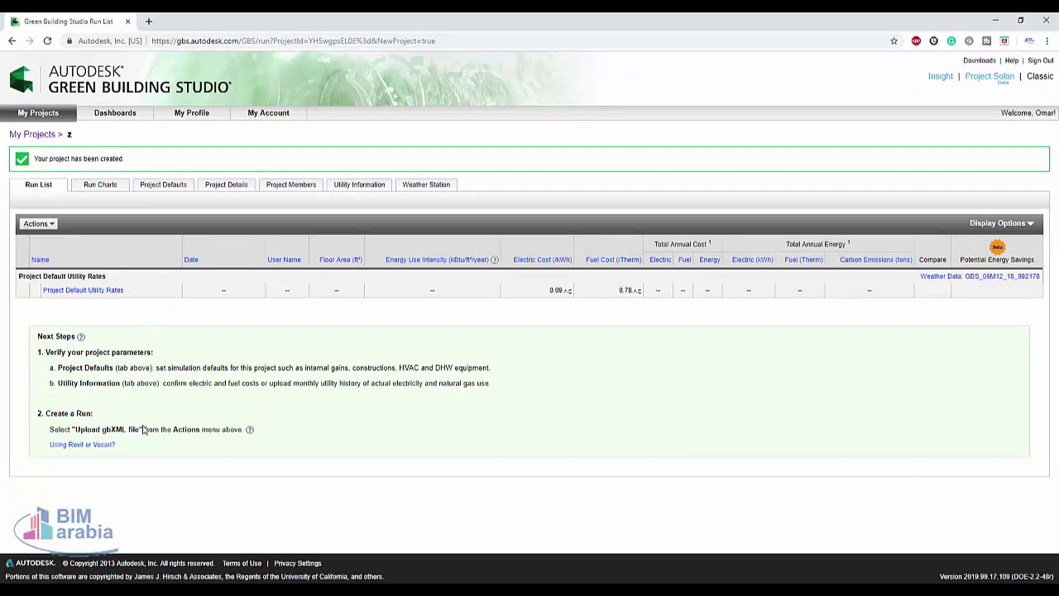
Switch to Revit and export the model to gbXML using energy settings, saving rme_basic_sample_project.xml to the Desktop
{"action": "left_click", "coordinate": [38, 223]}
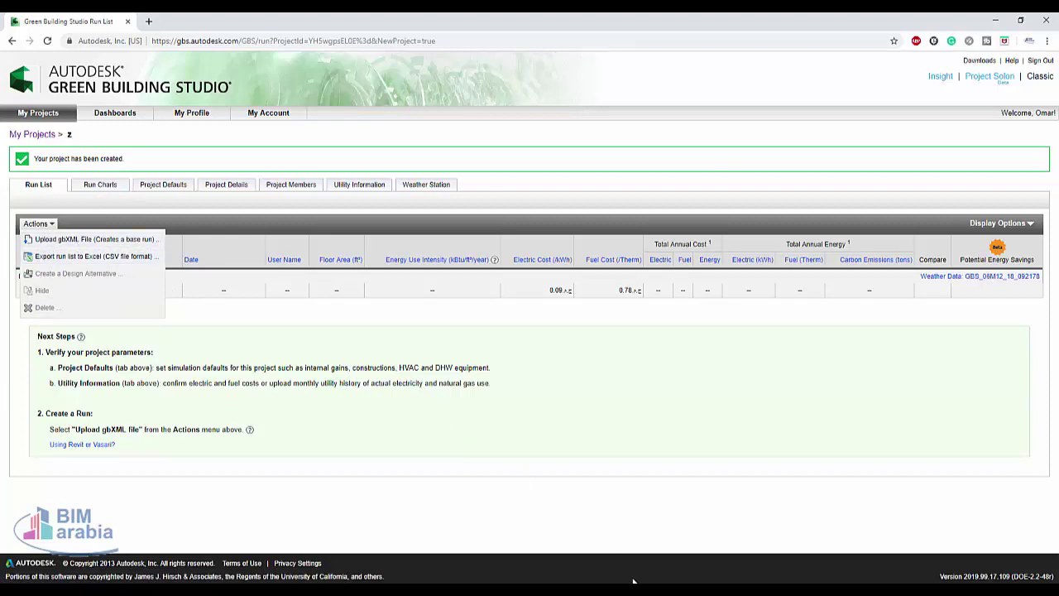
{"action": "key", "text": "alt+Tab"}
{"action": "left_click", "coordinate": [10, 24]}
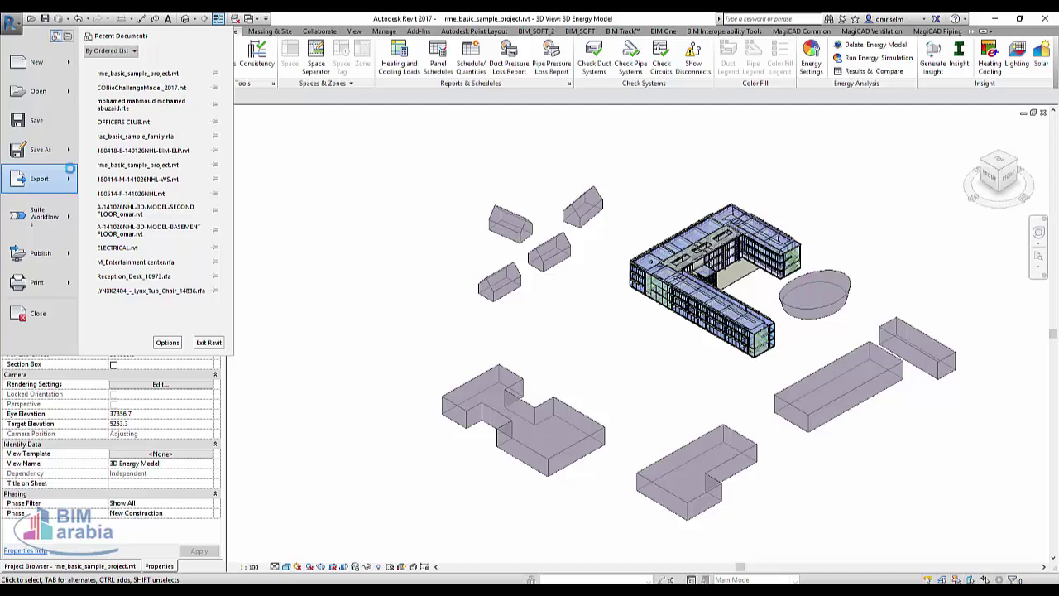
{"action": "mouse_move", "coordinate": [75, 177]}
{"action": "left_click", "coordinate": [164, 259]}
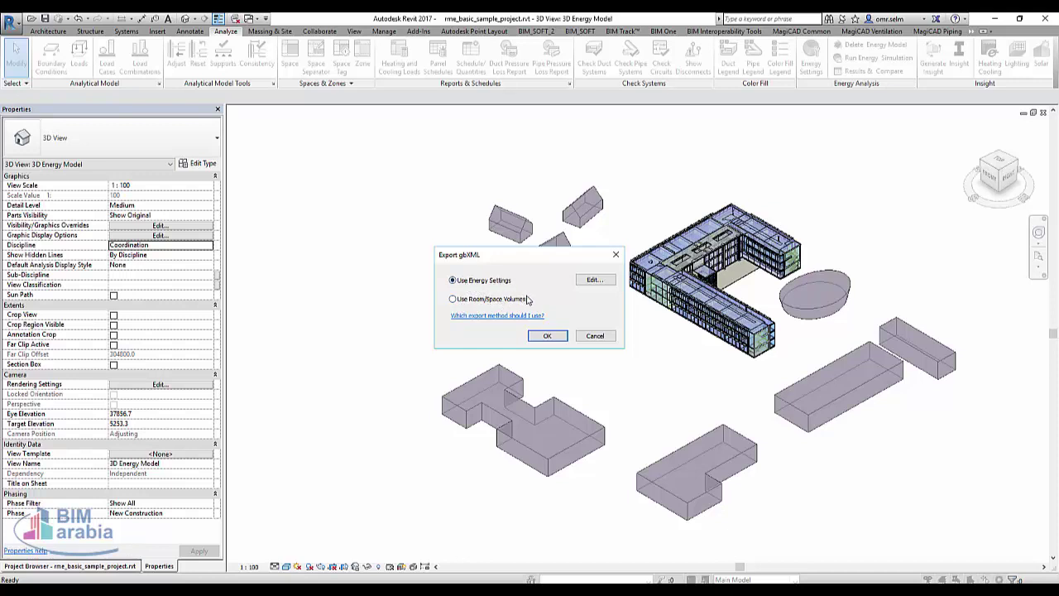
{"action": "left_click", "coordinate": [547, 336]}
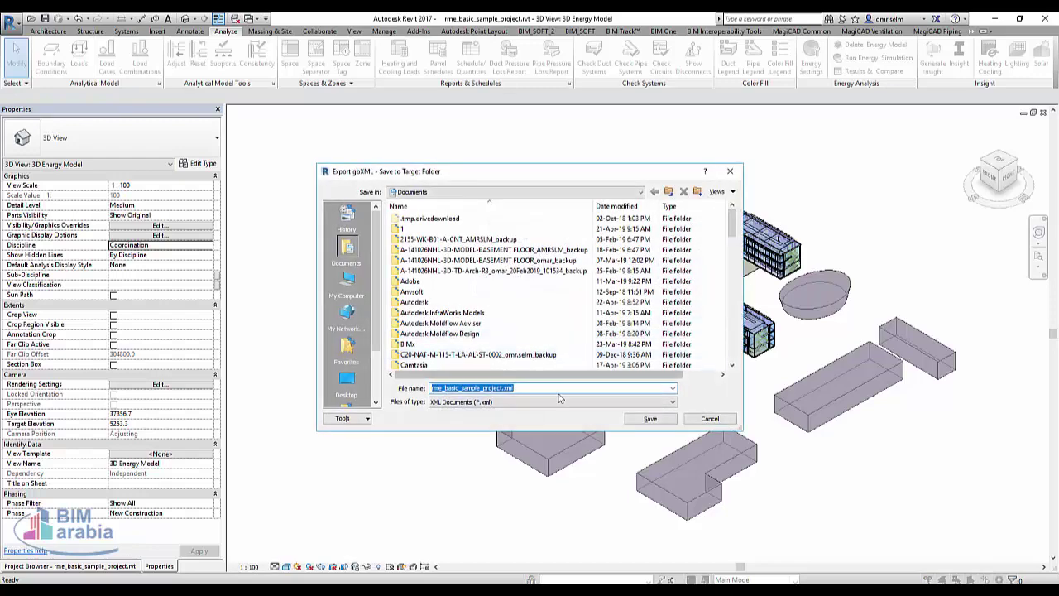
{"action": "left_click", "coordinate": [348, 383]}
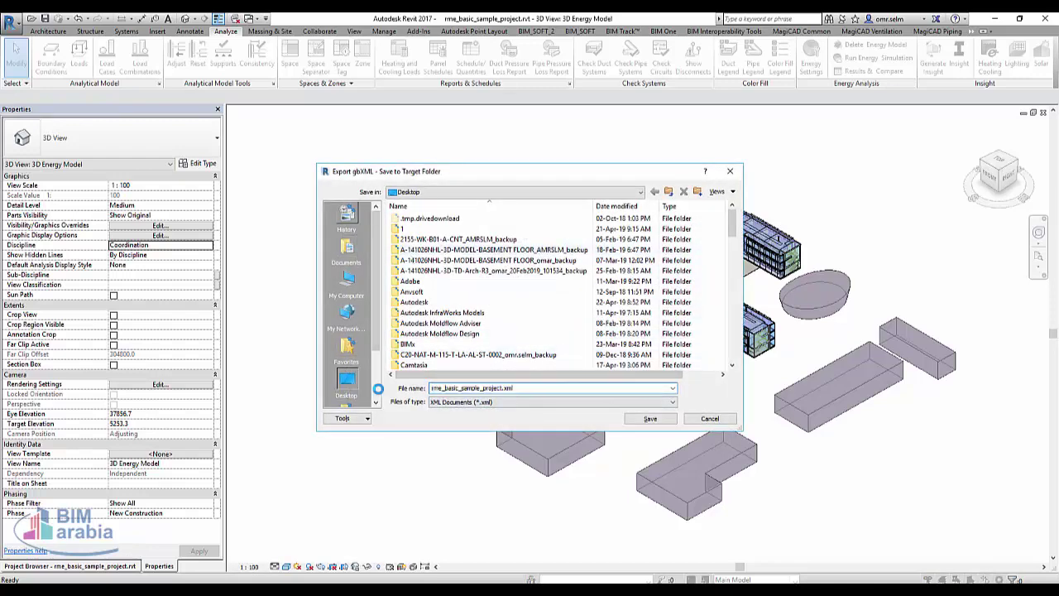
{"action": "left_click", "coordinate": [643, 418]}
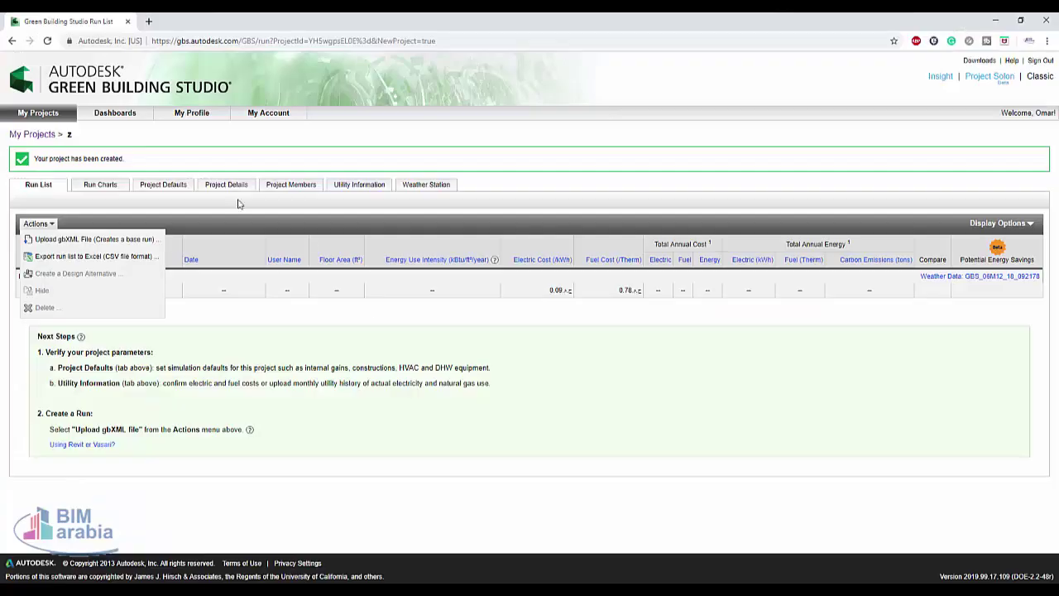
Try to upload a gbXML file to project z in Green Building Studio, and close the upload dialog
{"action": "left_click", "coordinate": [111, 240]}
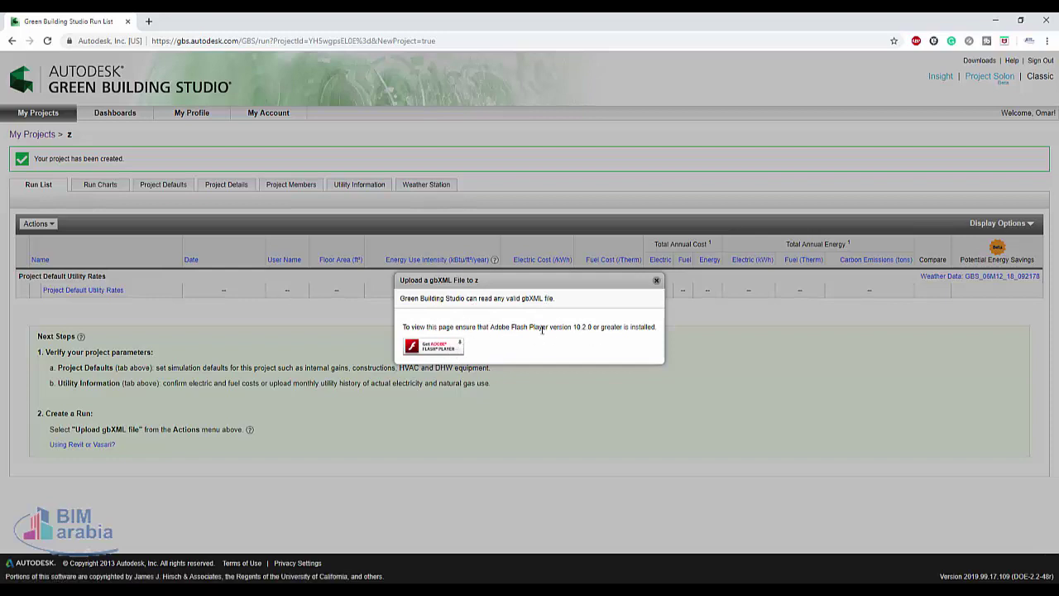
{"action": "left_click", "coordinate": [656, 283]}
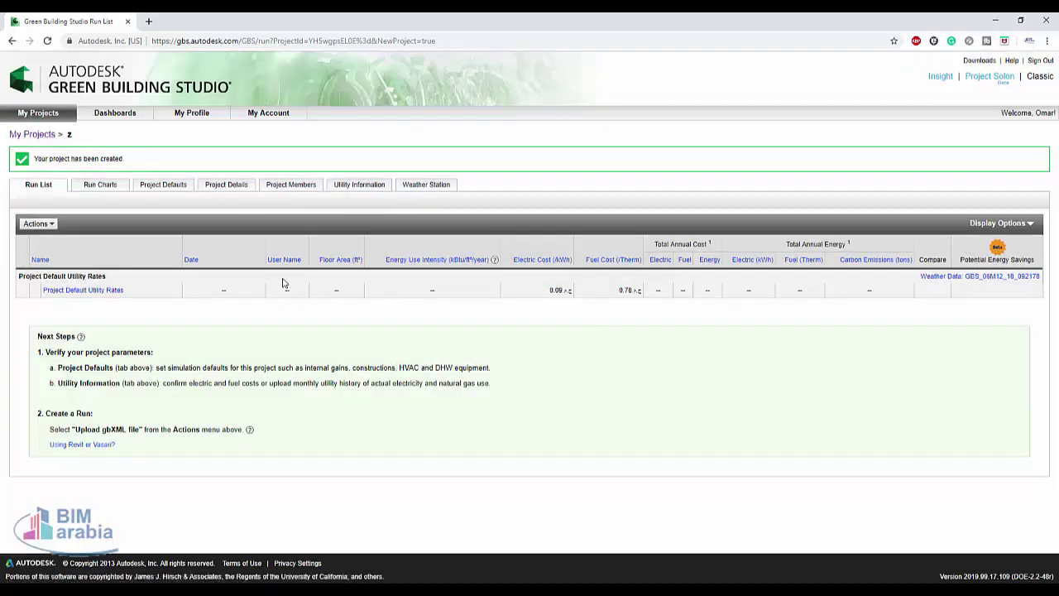